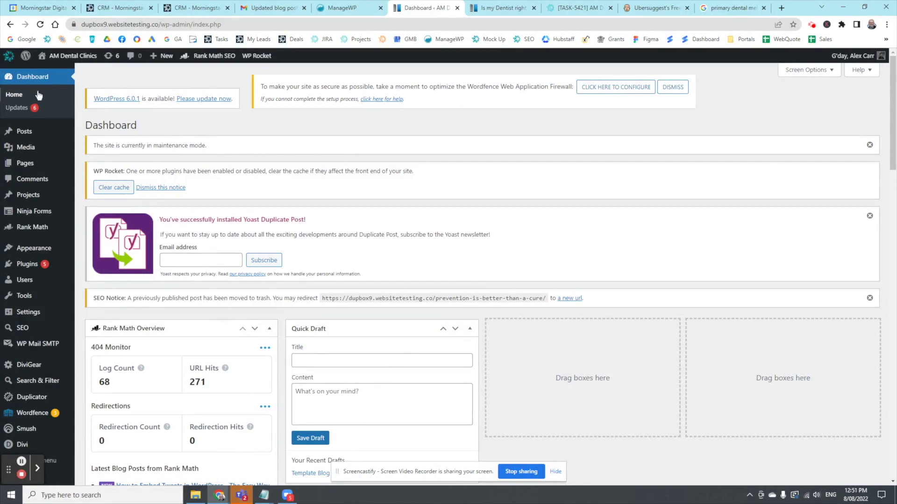
Step: Clone the Template Blog Post as a new draft, then bring up the live 'Is my Dentist right for me?' post
mouse_move(22, 139)
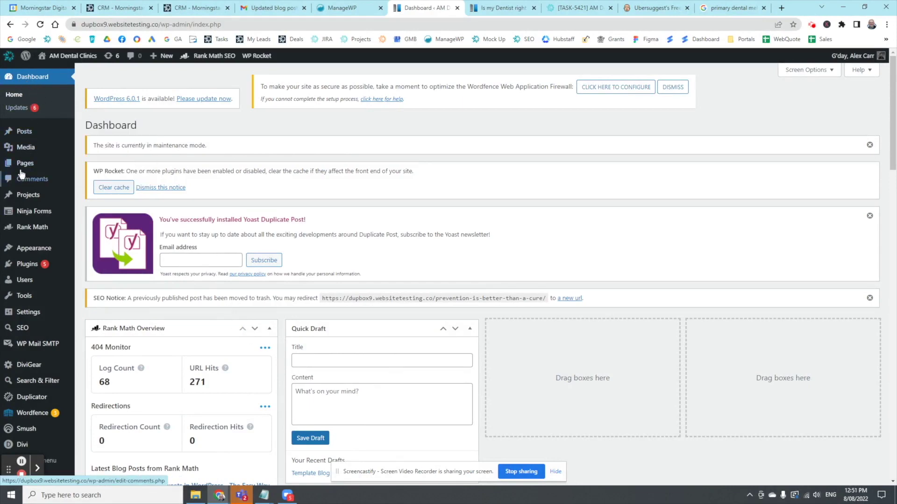
click(19, 141)
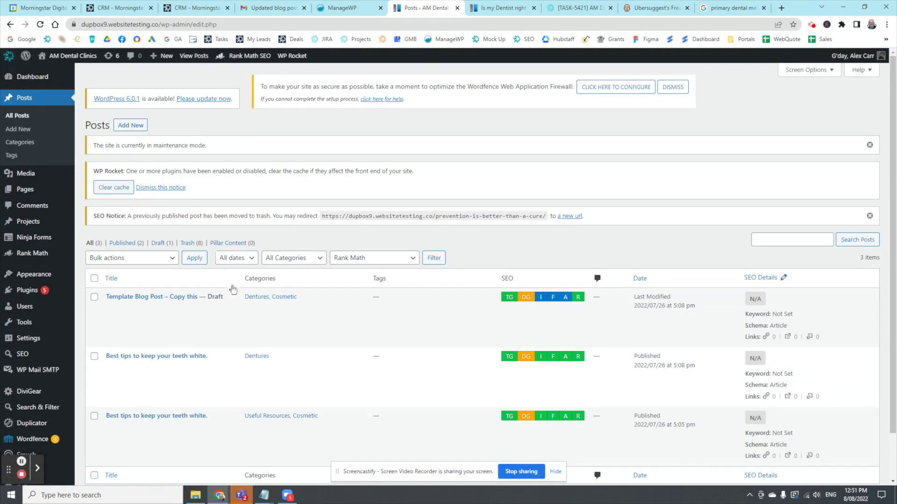
scroll(245, 311, down, 1)
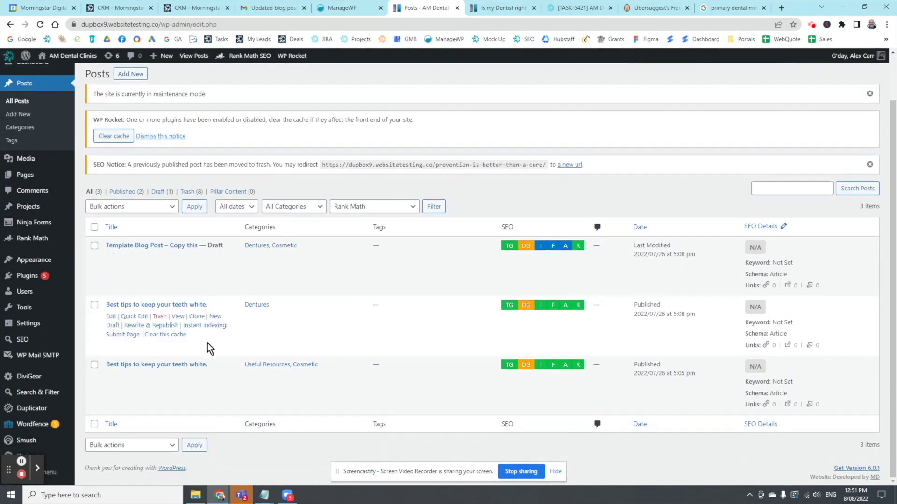
mouse_move(215, 280)
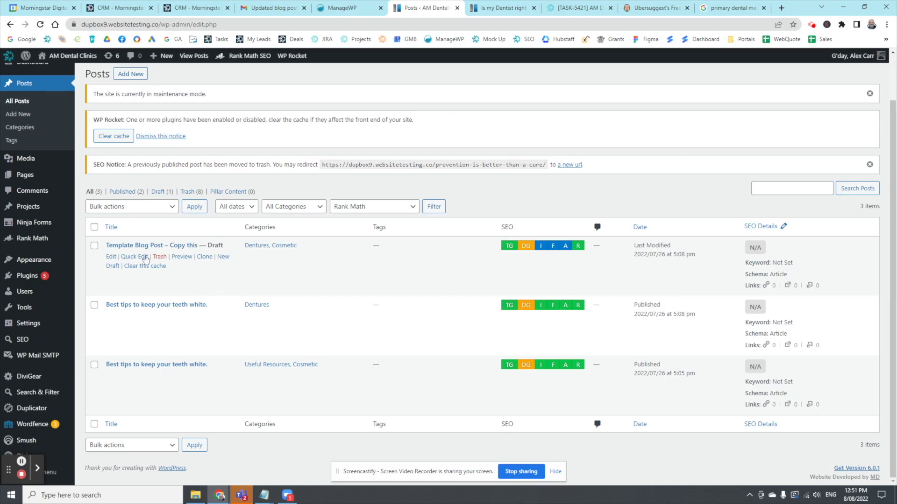
click(95, 247)
click(205, 258)
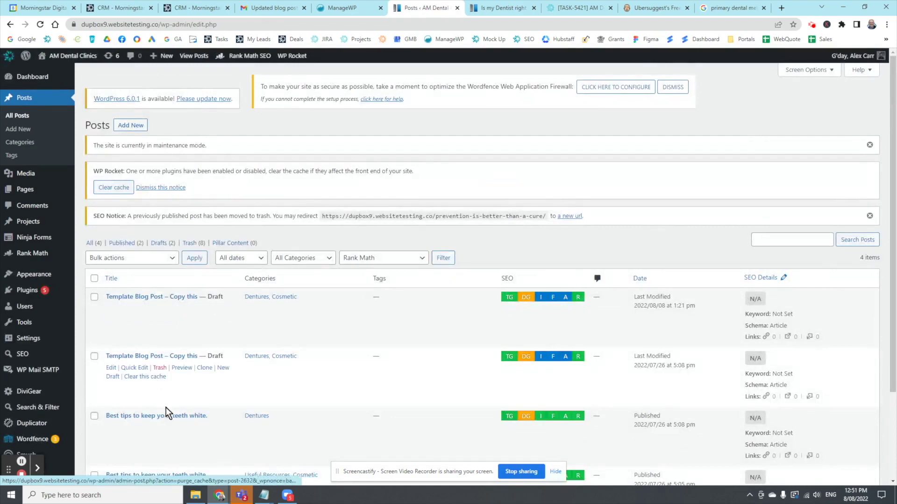
click(95, 300)
click(504, 10)
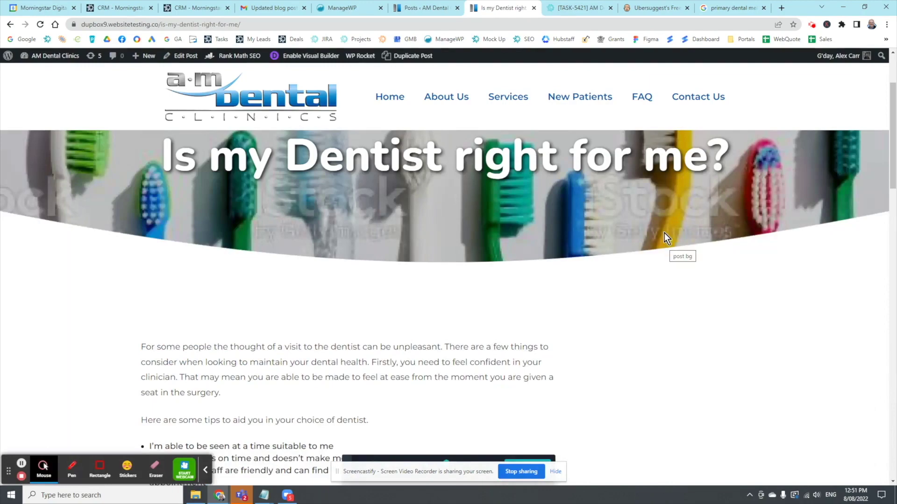
Step: Scroll through the live 'Is my Dentist right for me?' post
scroll(665, 234, down, 10)
scroll(664, 235, up, 10)
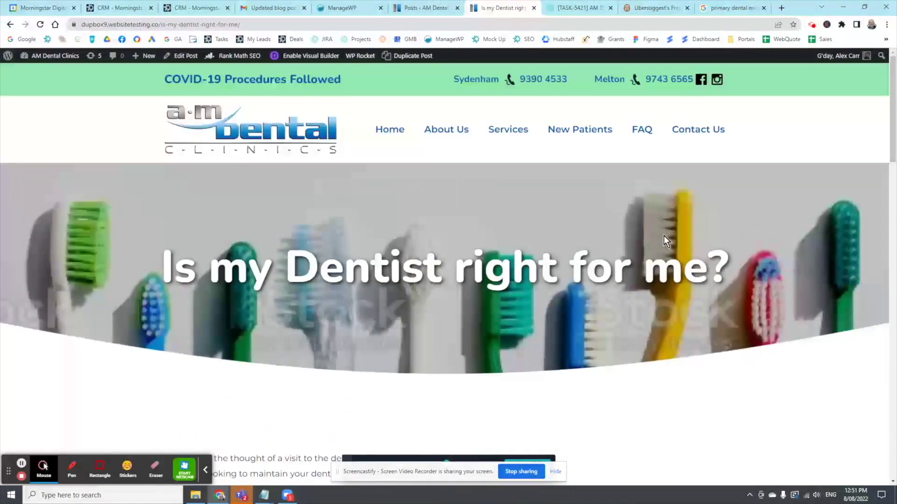
scroll(663, 236, down, 10)
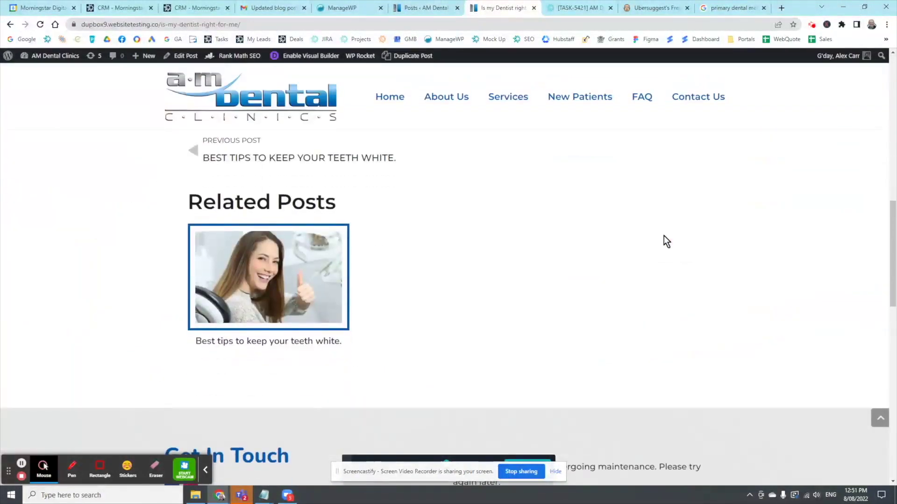
scroll(607, 280, up, 5)
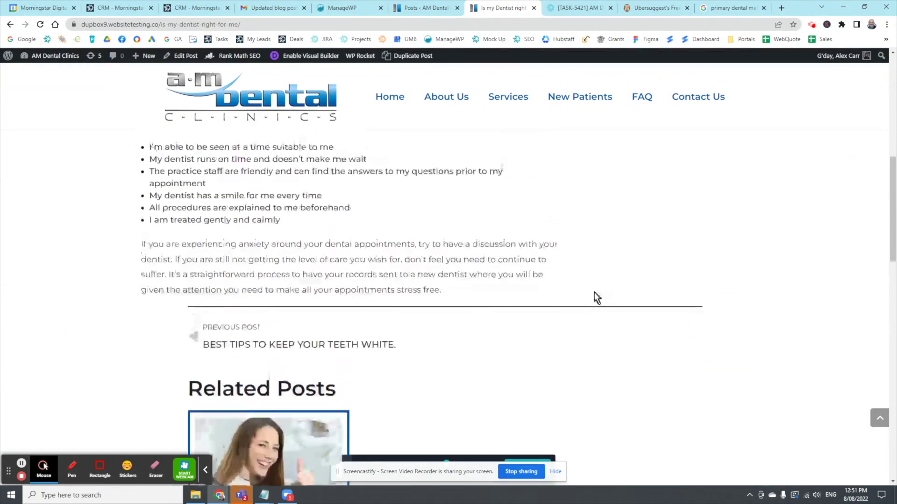
scroll(551, 196, up, 6)
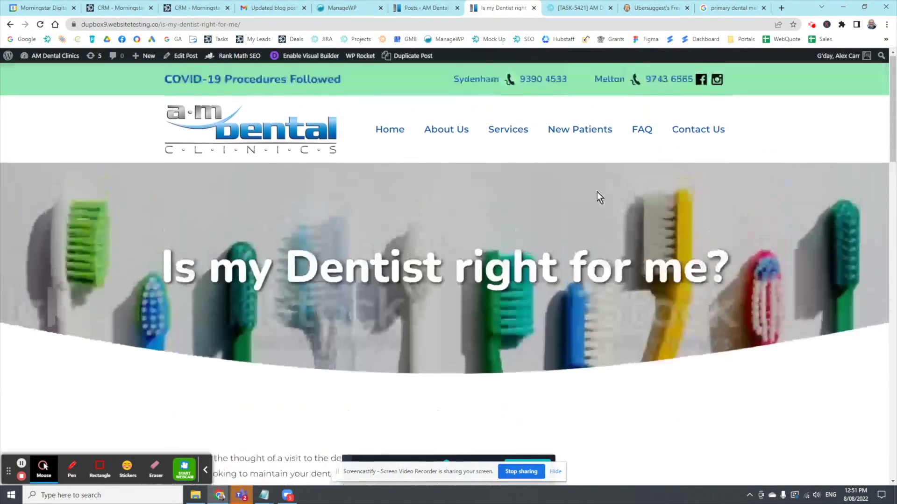
Step: Open the site's FAQ page, review its blog post cards, and return to the admin posts list
click(638, 136)
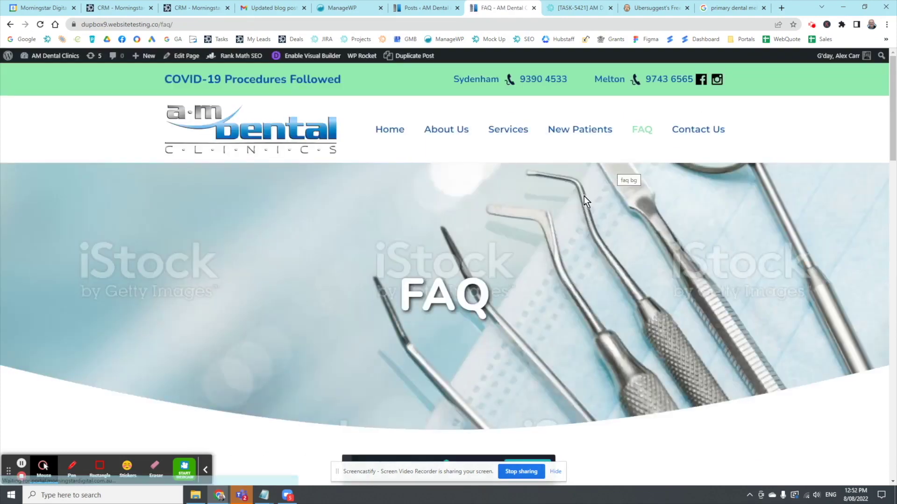
scroll(587, 240, down, 1)
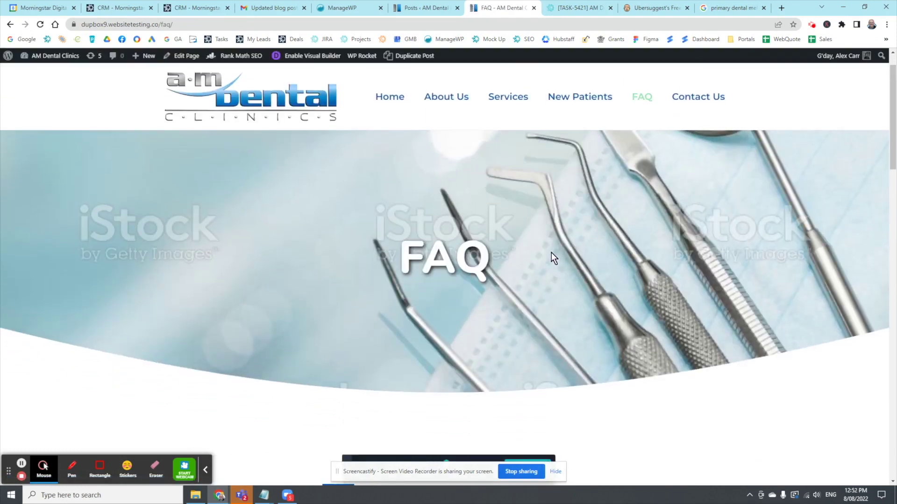
scroll(551, 253, down, 5)
scroll(747, 285, down, 2)
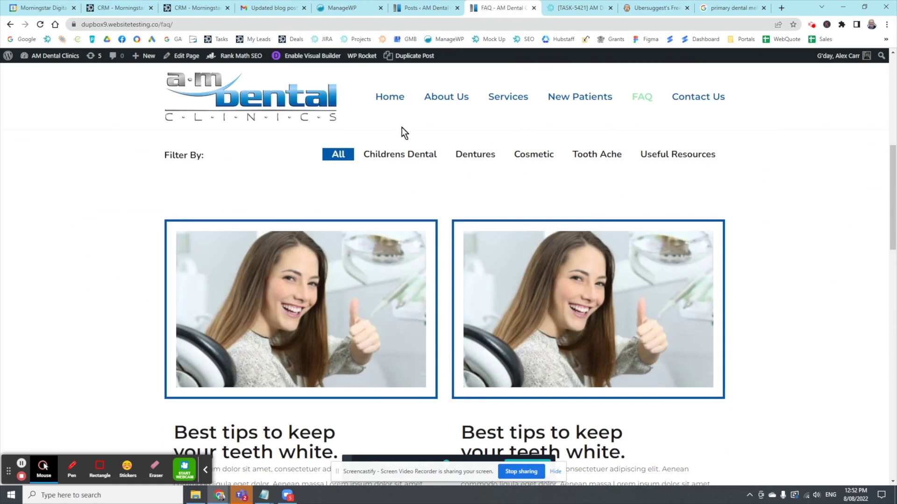
scroll(775, 237, down, 6)
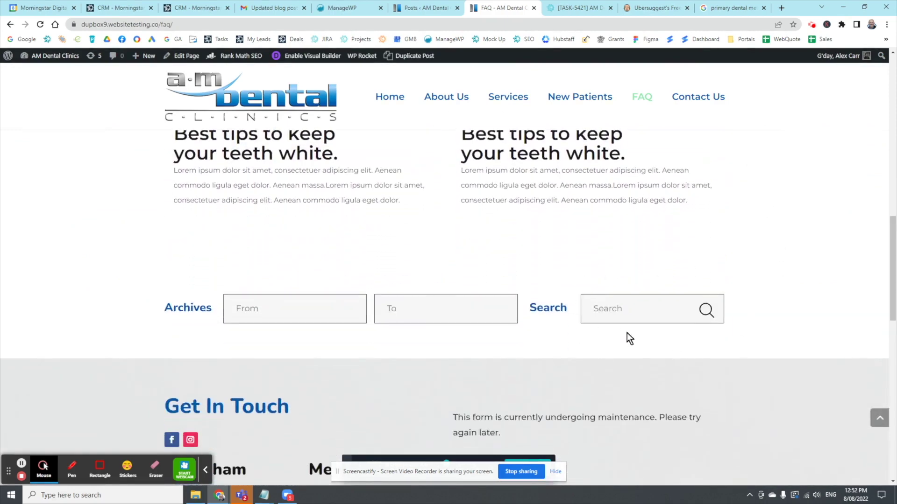
scroll(706, 209, up, 6)
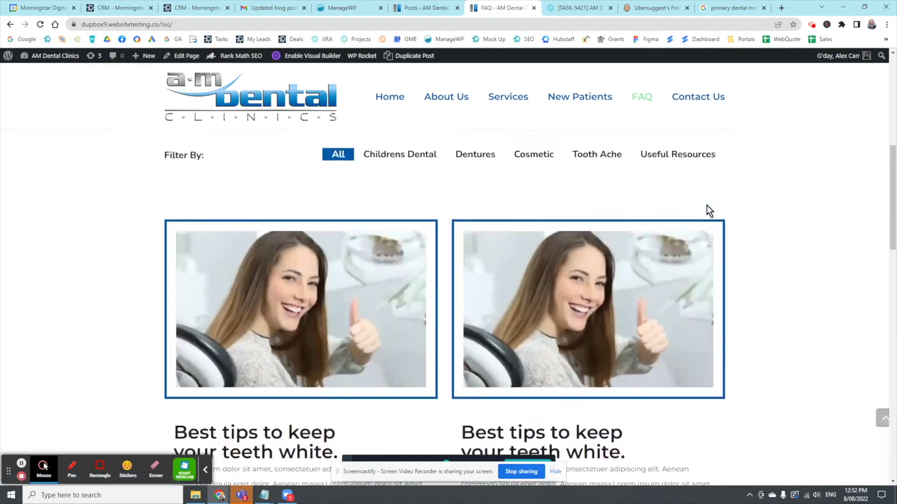
click(423, 8)
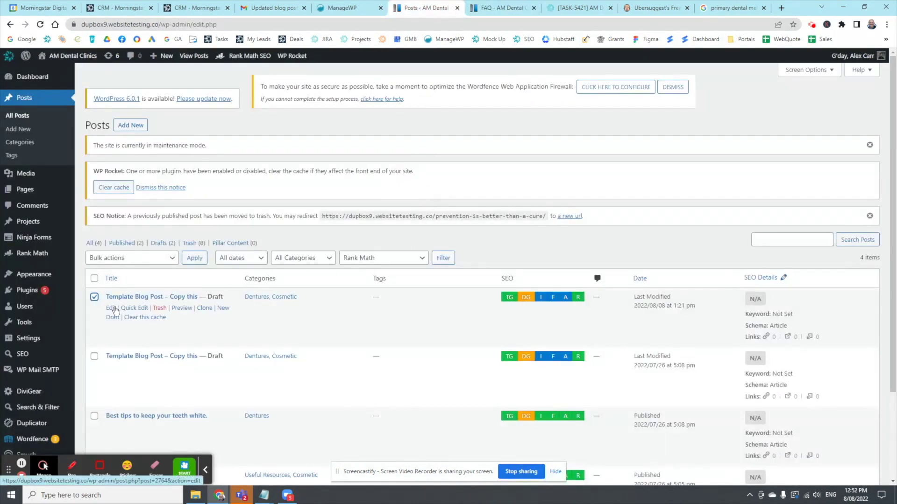
Step: Open the 'Template Blog Post – Copy this' draft in the post editor
click(112, 309)
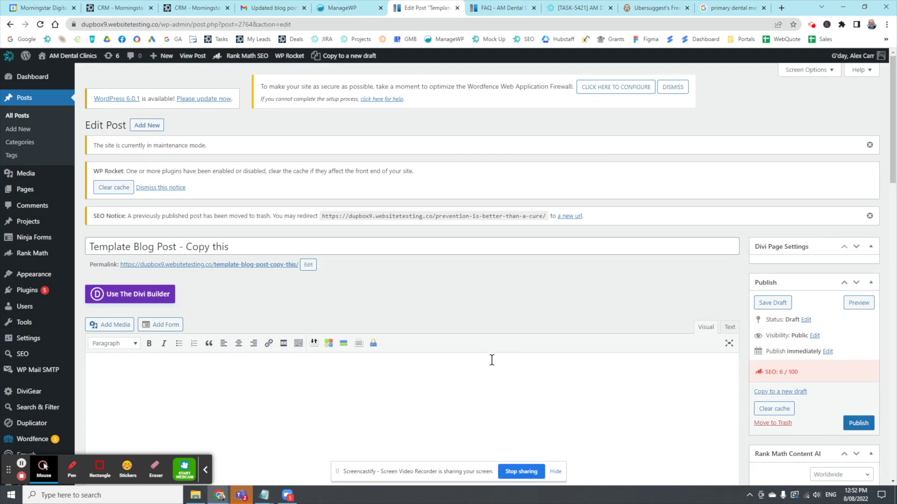
scroll(473, 303, down, 2)
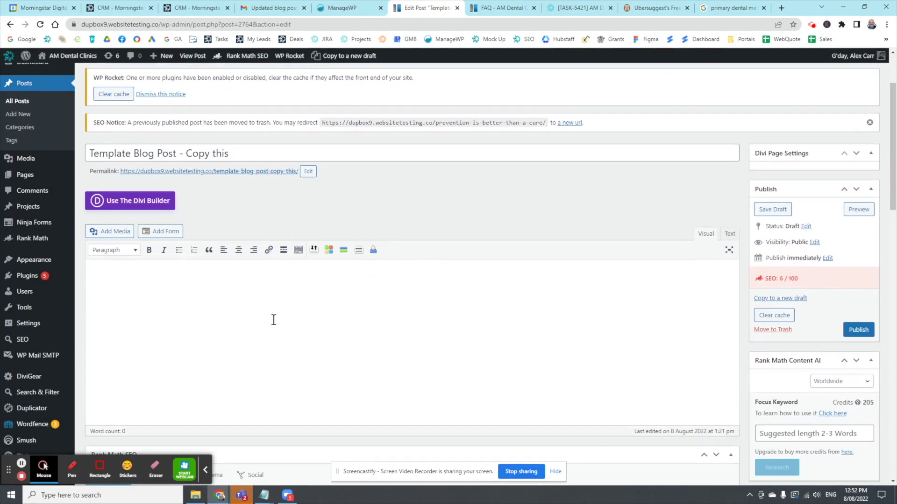
Step: Replace the template title with the document heading 'Is my Dentist right for me?'
click(255, 9)
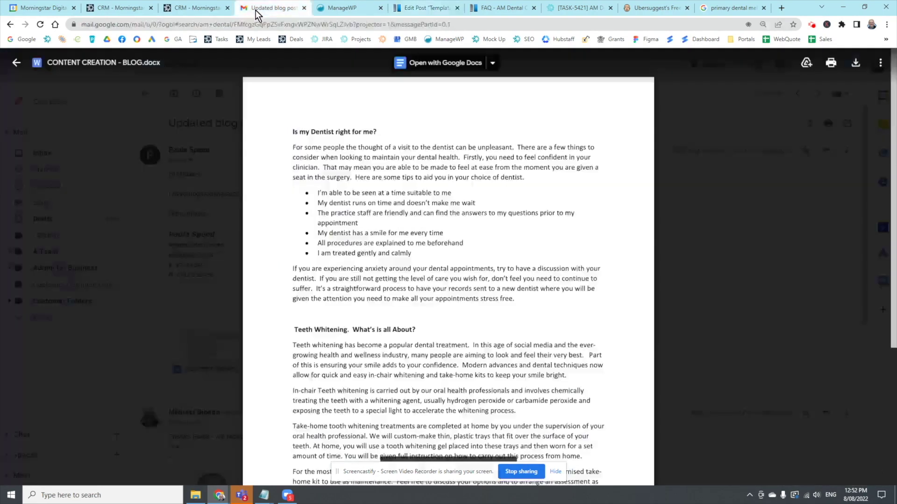
drag(392, 132, 291, 133)
key(ctrl+c)
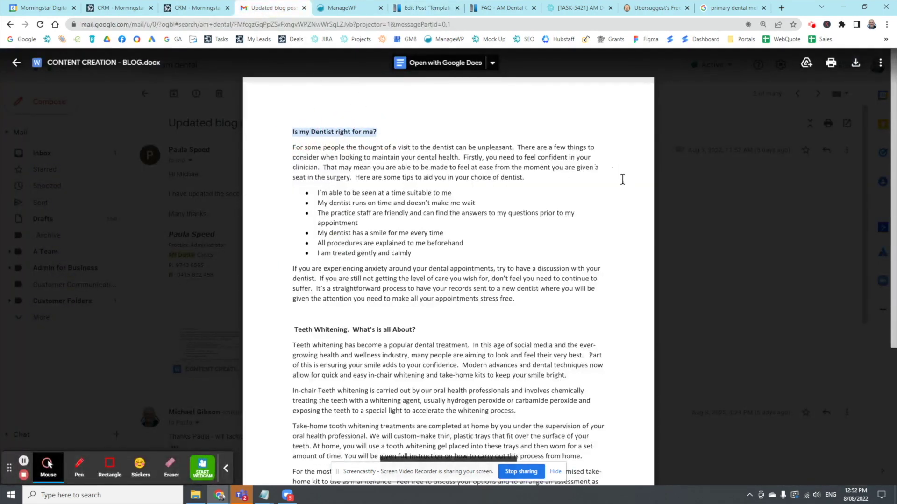
click(432, 10)
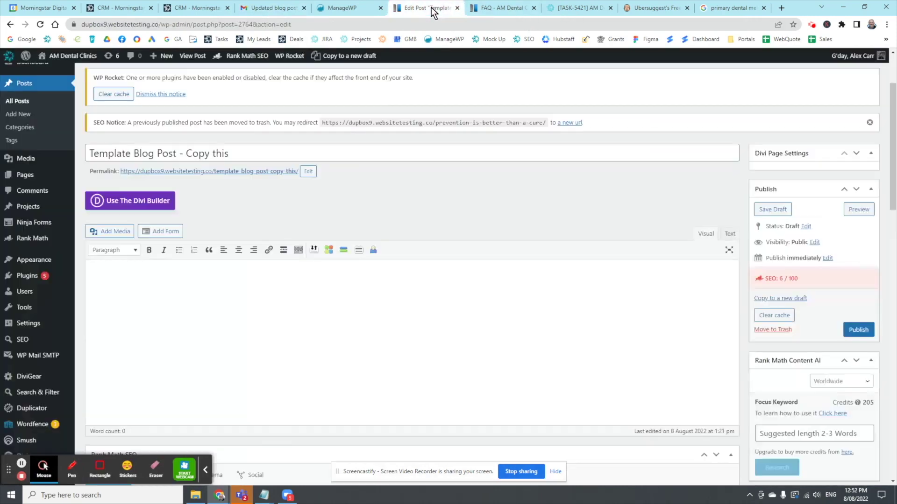
drag(249, 152, 75, 153)
key(ctrl+v)
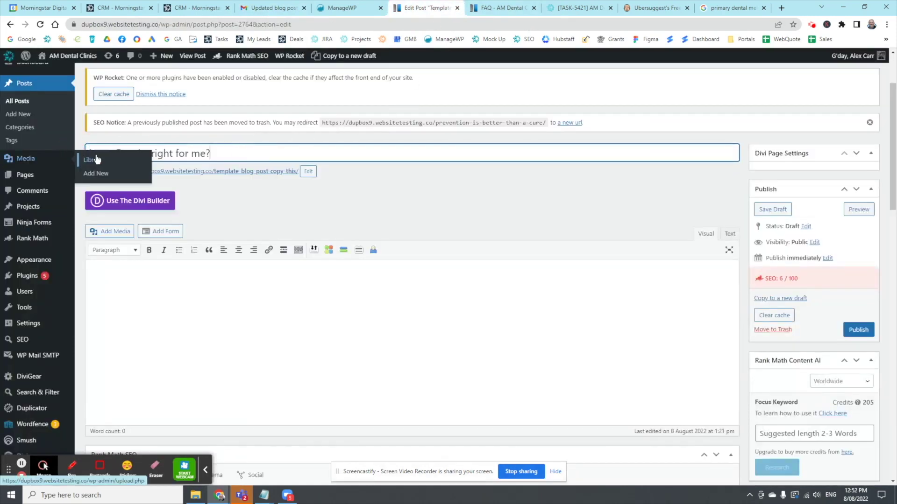
Step: Copy the article's body text from the blog document, ready to paste into the empty post body
click(294, 9)
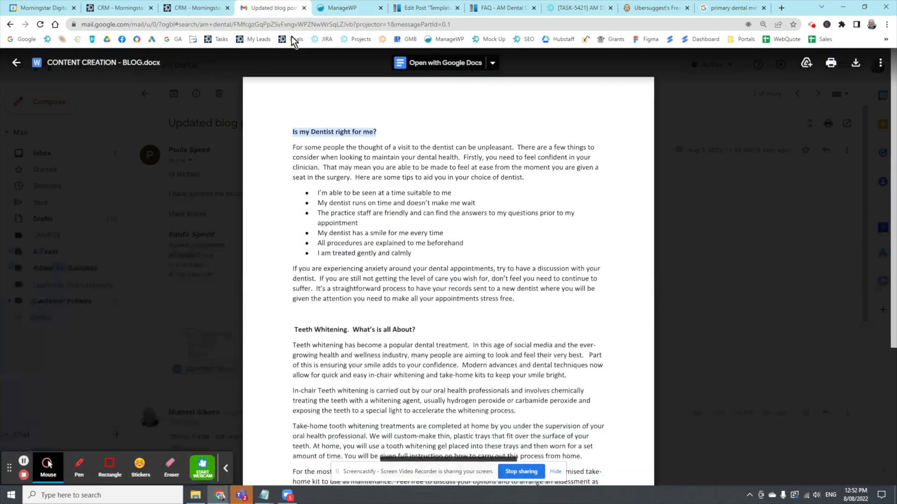
drag(515, 300, 473, 290)
drag(380, 284, 280, 146)
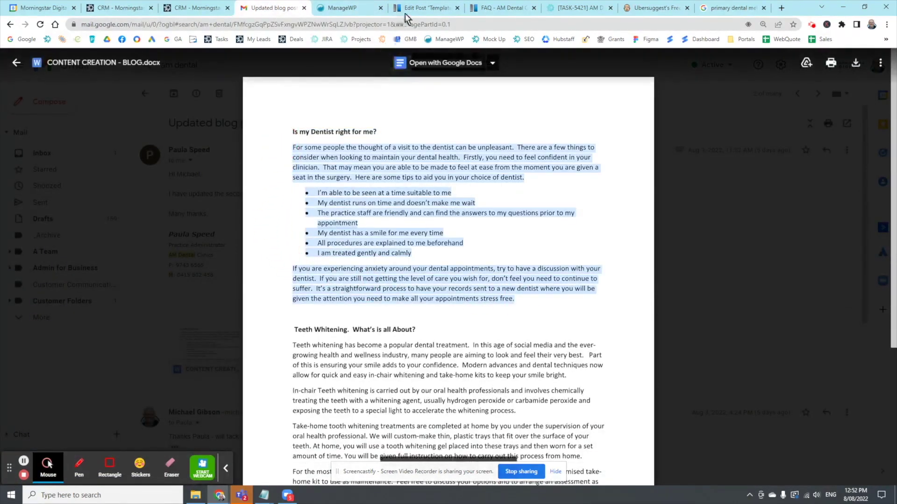
click(425, 8)
click(177, 280)
Step: Paste the article, split out the tips sentence and closing paragraph, and bullet the checklist
key(ctrl+v)
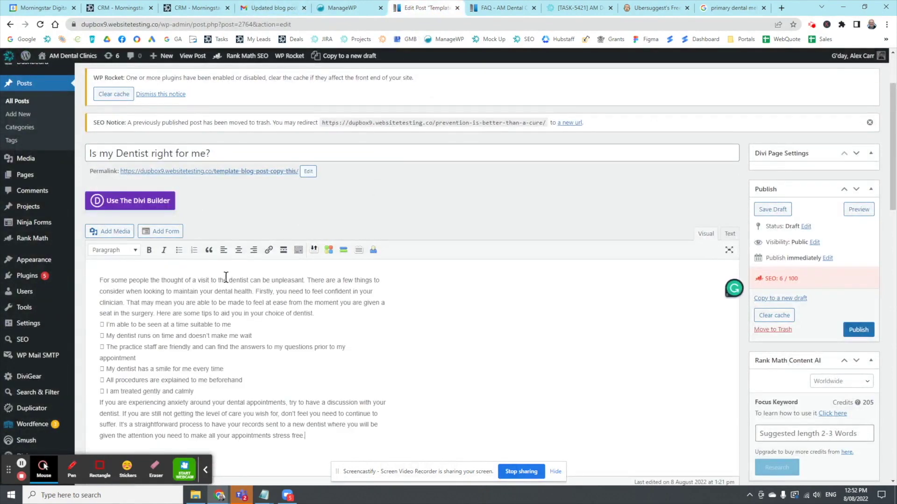
scroll(426, 321, down, 2)
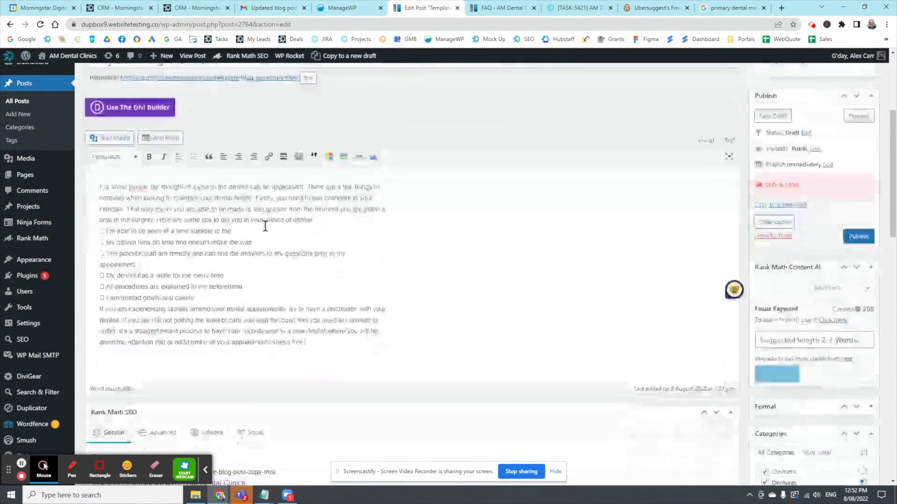
click(159, 218)
key(Return)
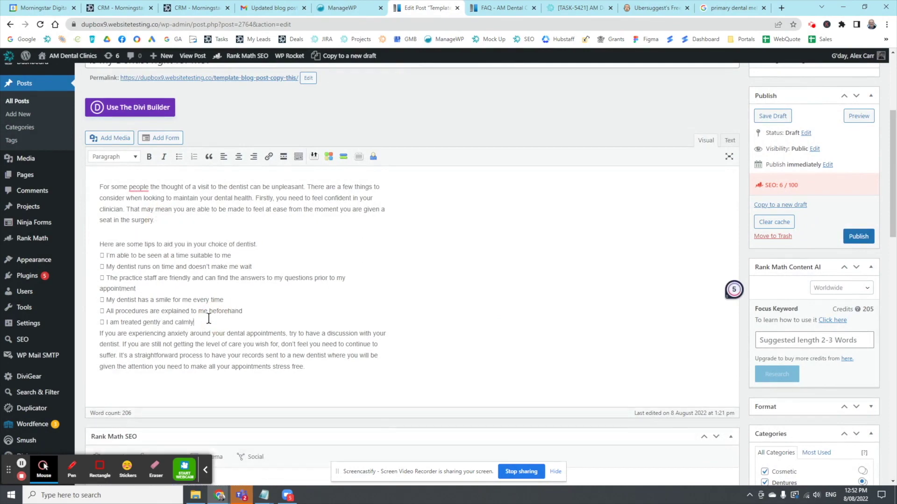
key(Return)
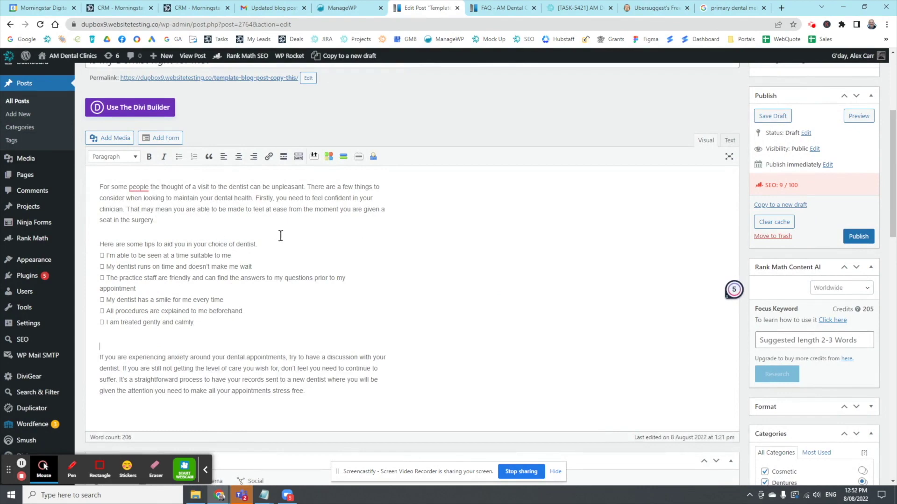
key(Return)
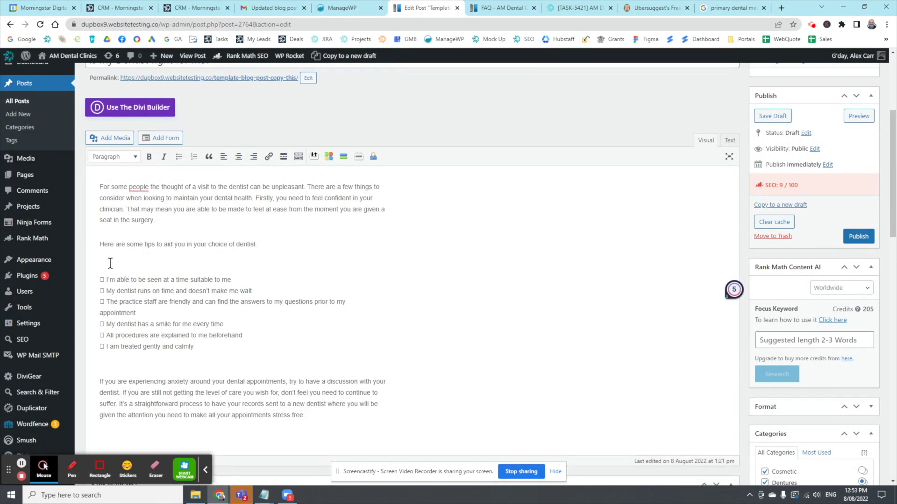
click(185, 157)
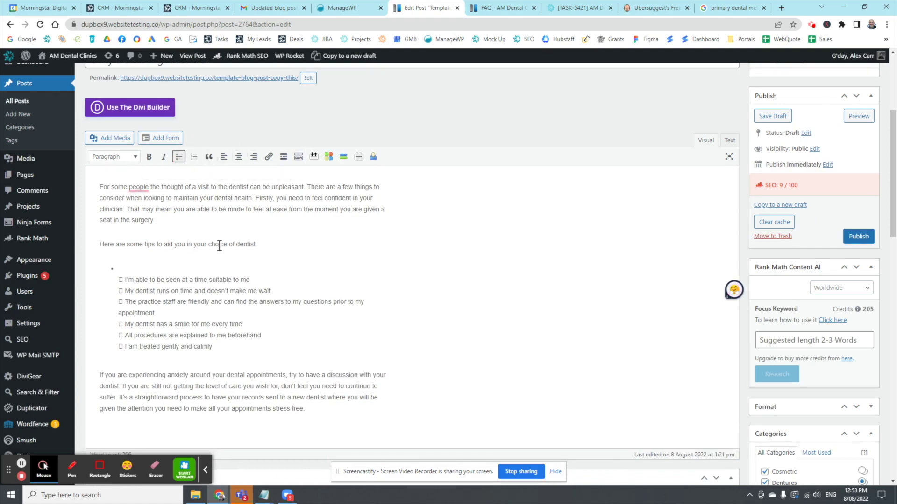
Step: Strip checkbox symbols from the first three tips, including 'My dentist runs on time' and 'The practice staff', giving each its own bullet
key(Delete)
key(BackSpace)
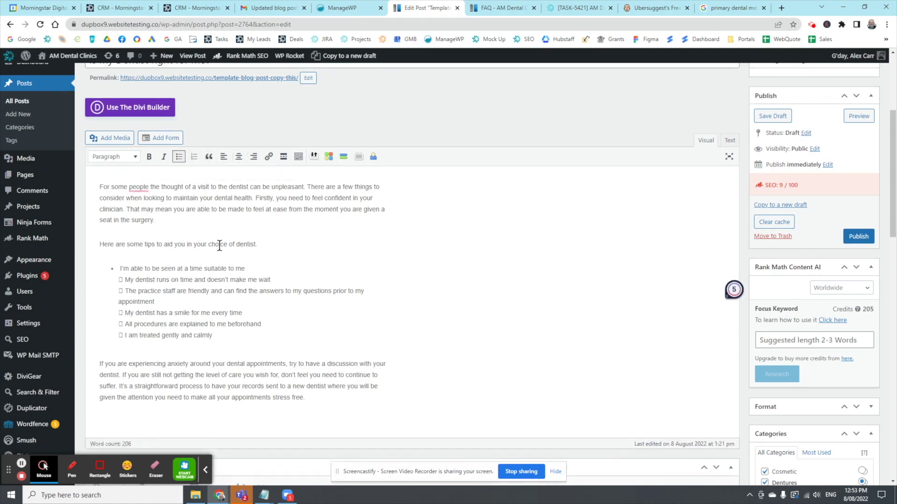
key(Delete)
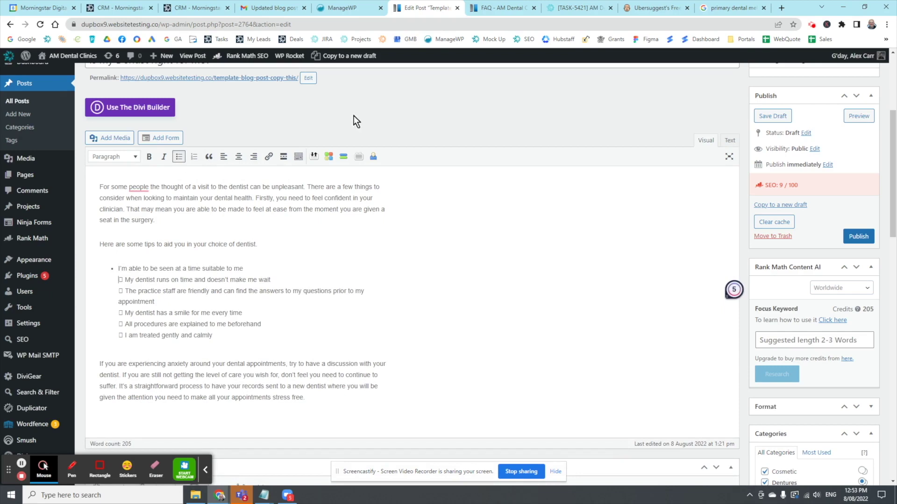
key(Delete)
key(BackSpace)
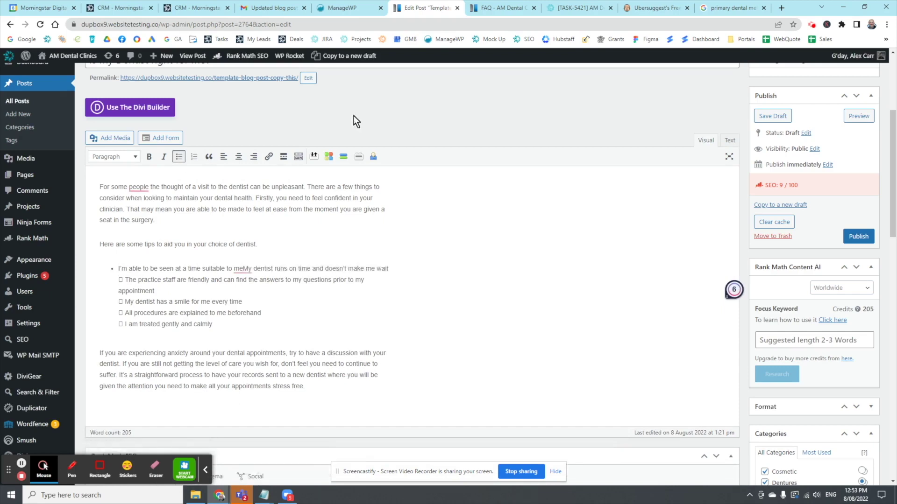
key(Return)
key(Delete)
key(Delete)
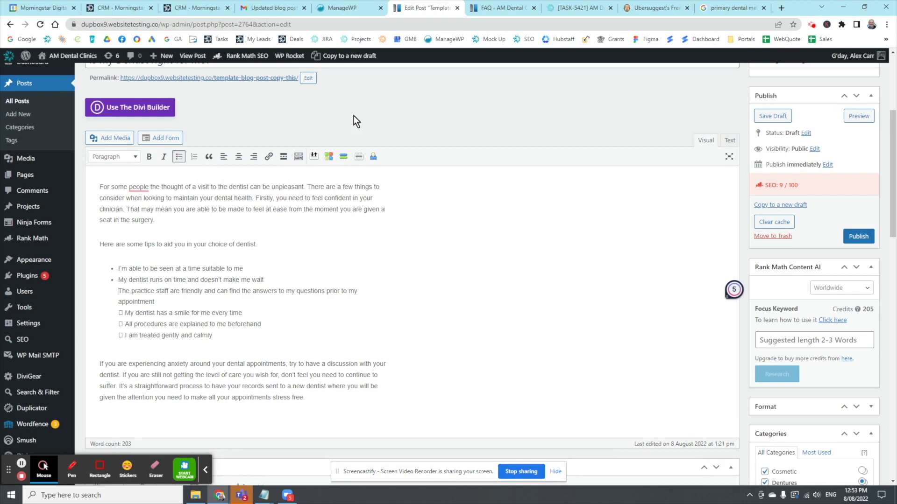
key(BackSpace)
key(BackSpace)
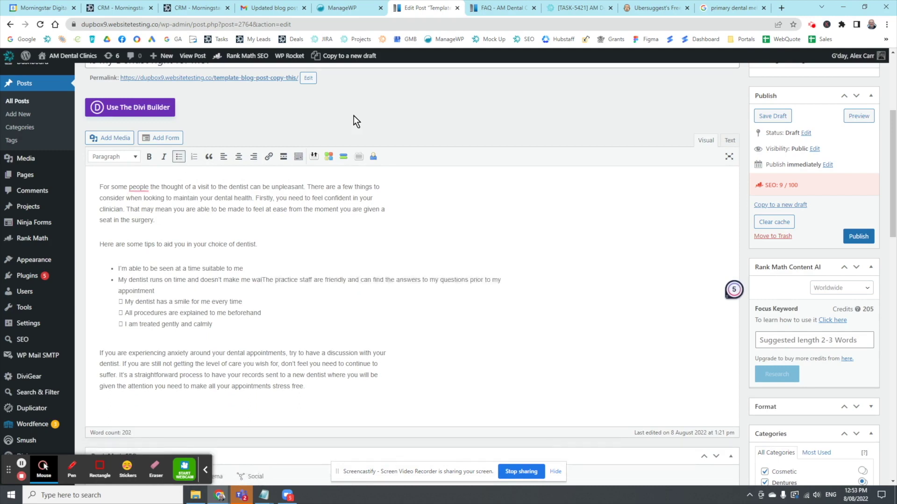
text(t)
key(Return)
Step: Clean the smile, 'All procedures' and 'I am treated gently and calmly' tips into separate plain bullets
key(Delete)
key(Delete)
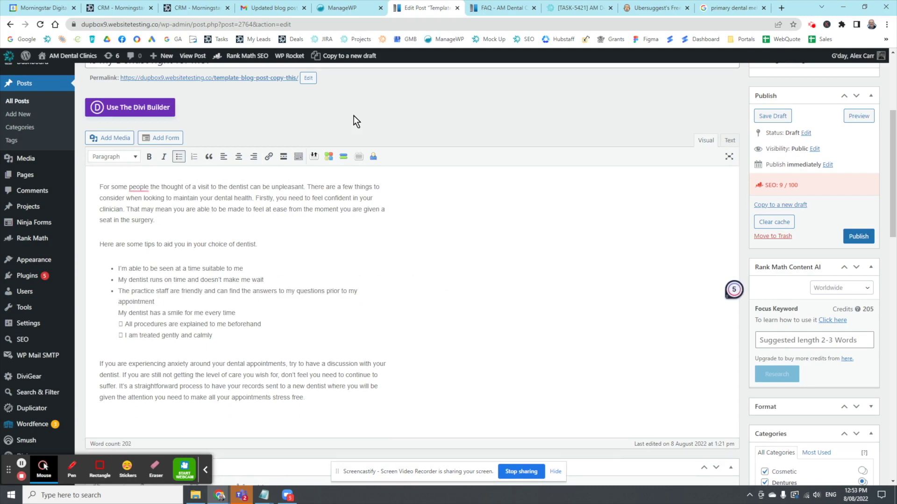
key(Return)
key(Delete)
key(Delete)
key(BackSpace)
key(Return)
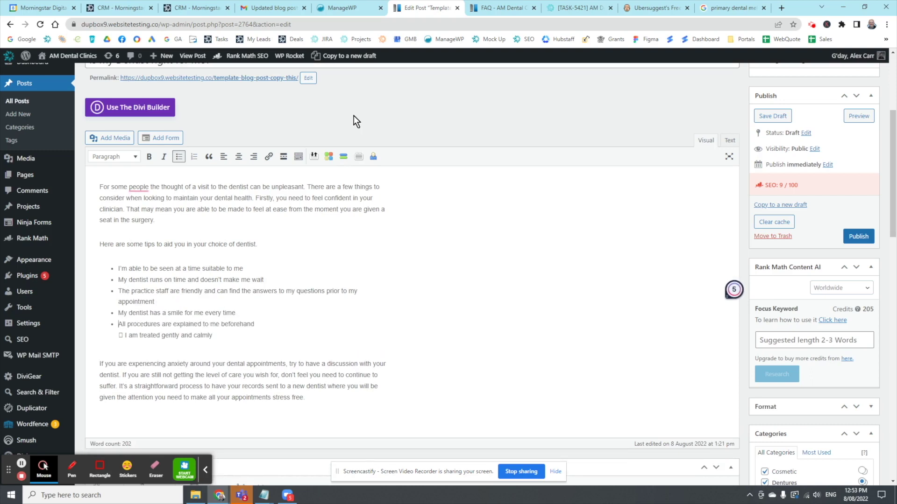
key(Delete)
key(Delete)
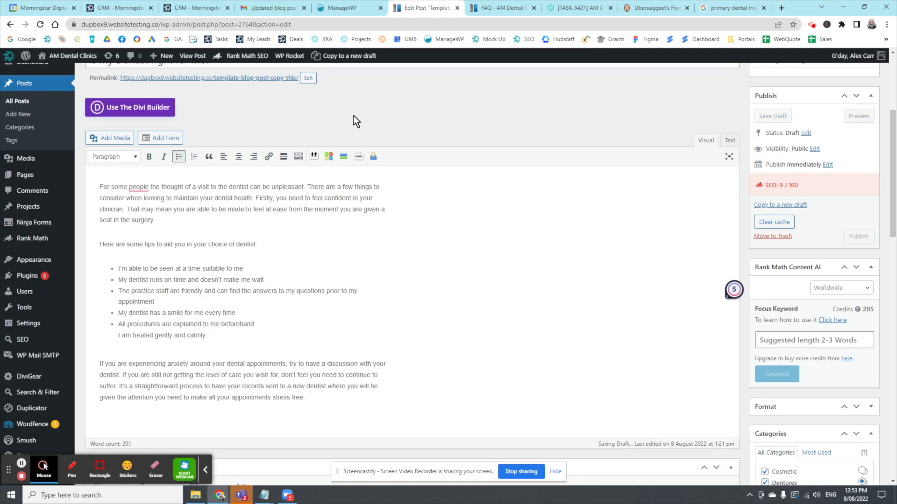
key(BackSpace)
key(Return)
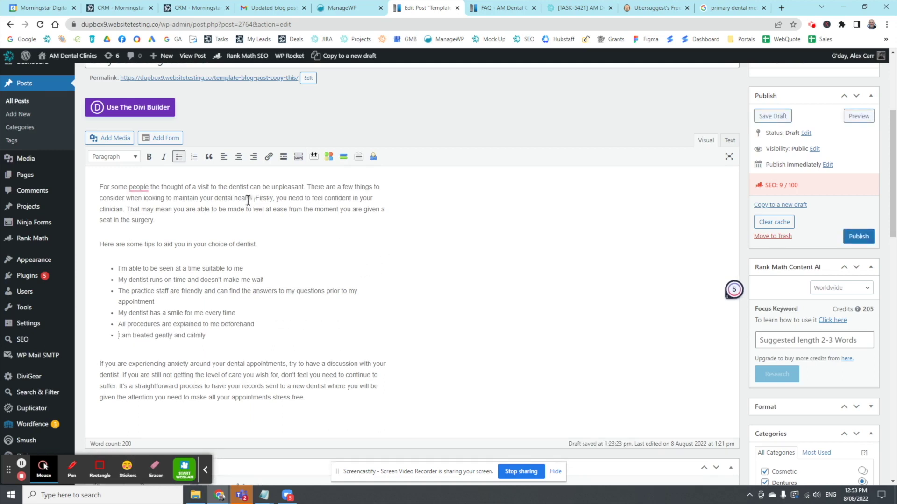
Step: Untick the Cosmetic and Dentures categories and tick Useful Resources and Childrens Dental
scroll(425, 310, up, 1)
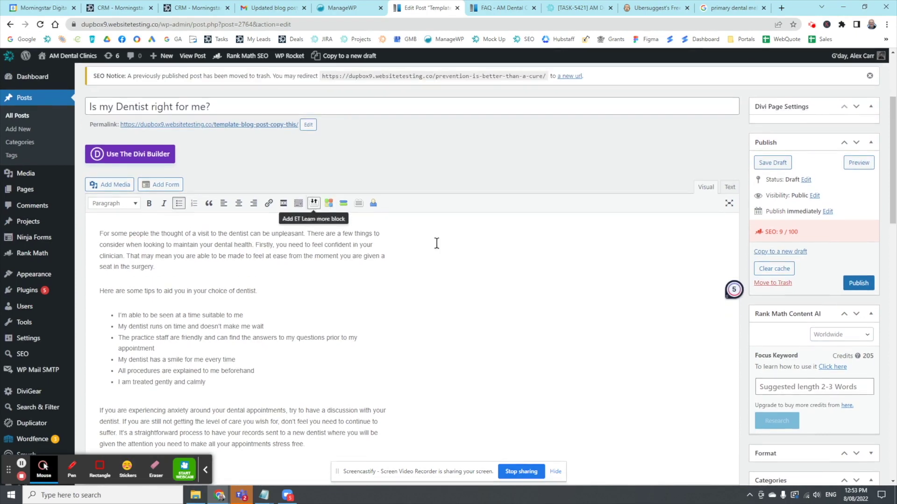
scroll(784, 359, down, 5)
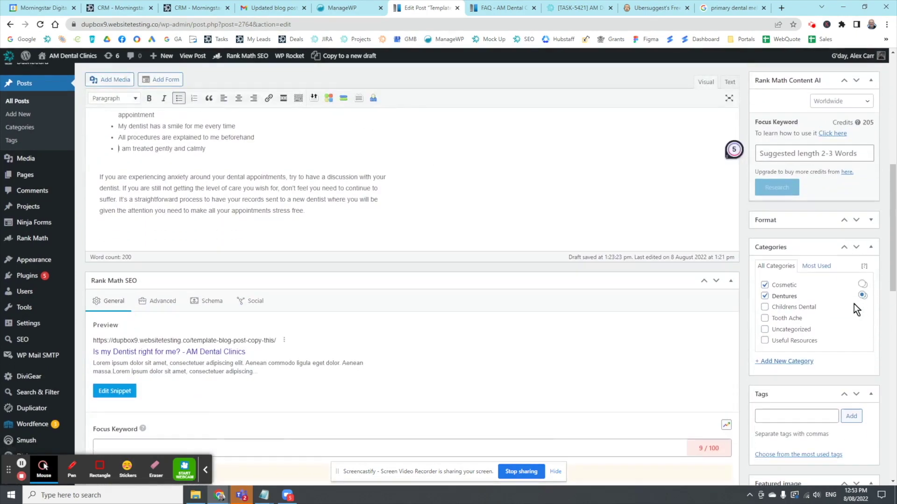
click(765, 285)
click(764, 296)
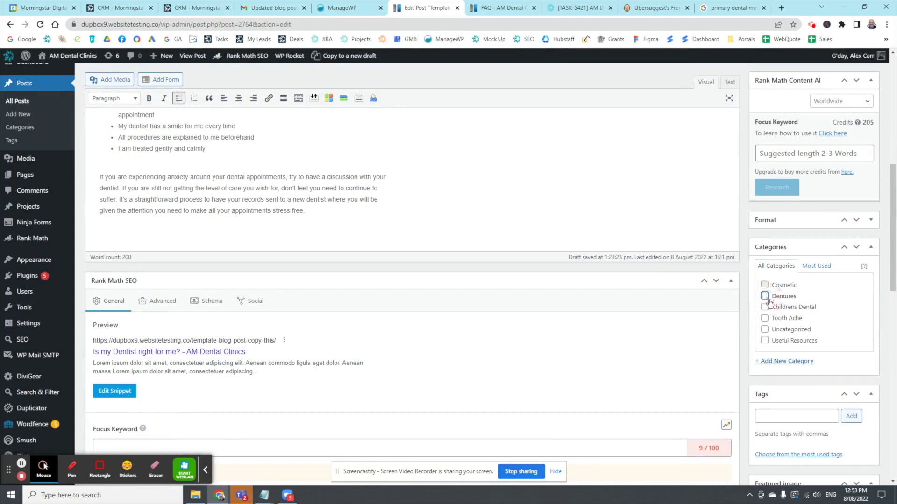
click(765, 342)
click(764, 308)
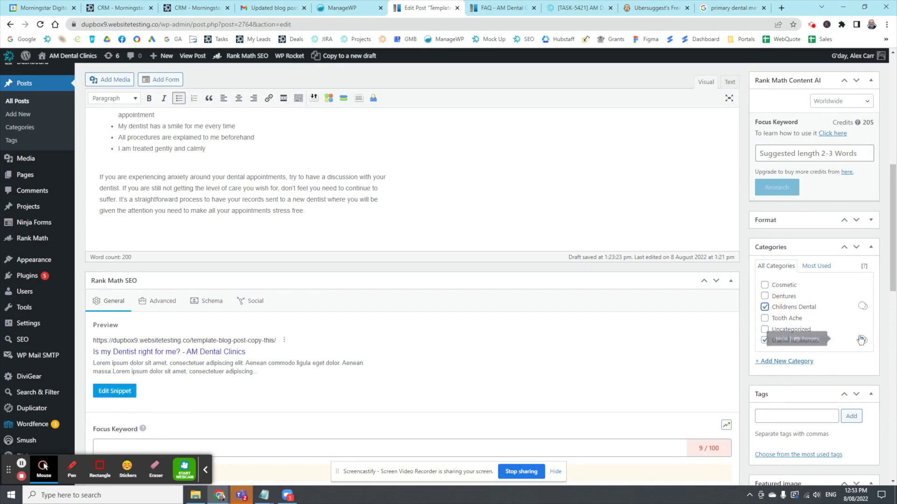
Step: Remove the template's existing featured image from the draft
scroll(828, 324, down, 4)
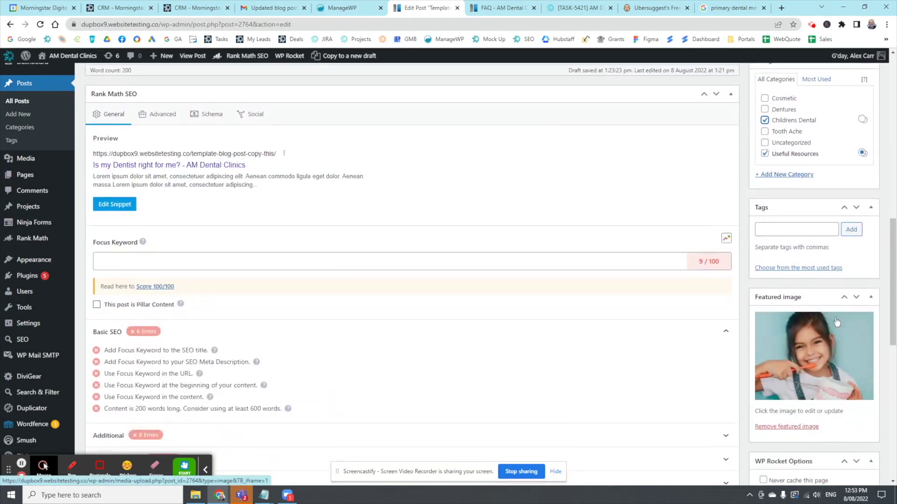
scroll(830, 386, down, 2)
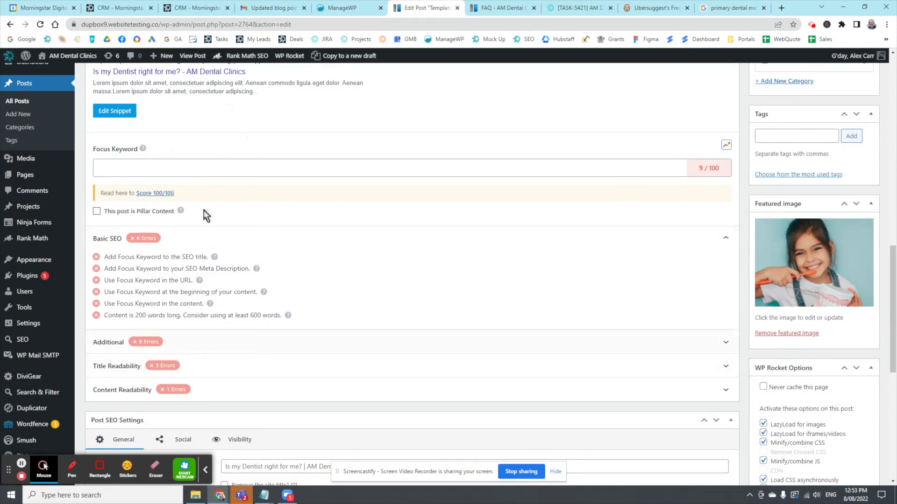
scroll(219, 206, up, 1)
scroll(227, 219, down, 1)
scroll(485, 212, down, 1)
scroll(593, 248, up, 1)
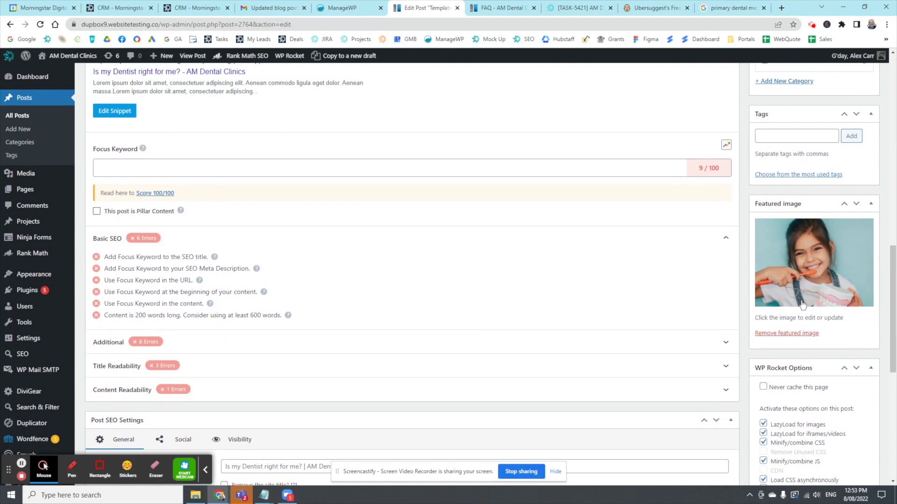
click(772, 334)
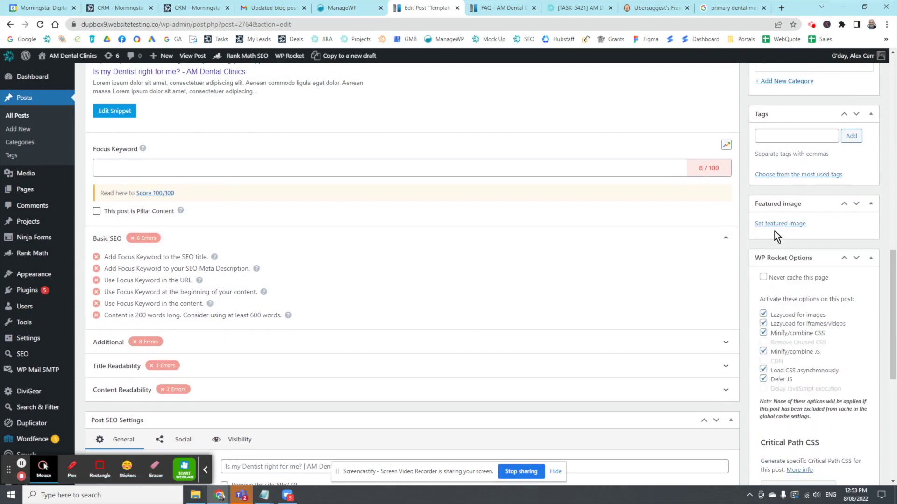
Step: Pick faq-3.jpg from the media library, check its alt text, and set it as featured image
click(775, 222)
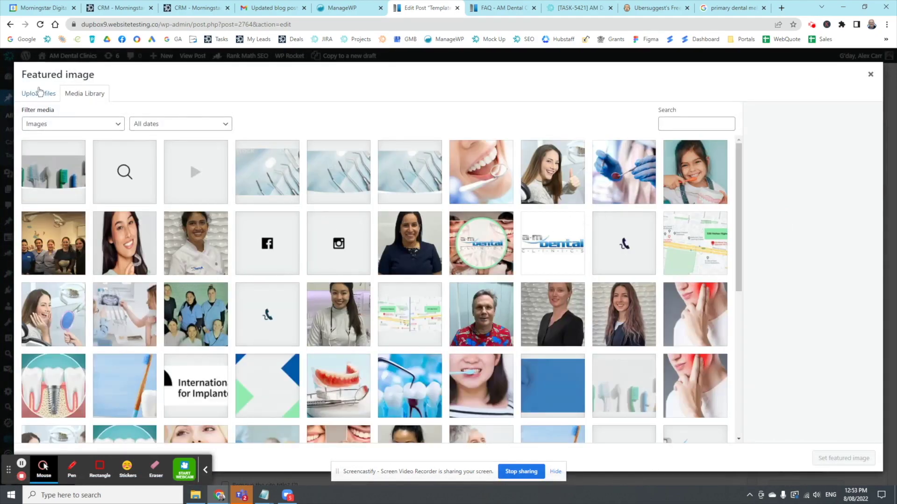
click(37, 95)
click(77, 93)
click(469, 178)
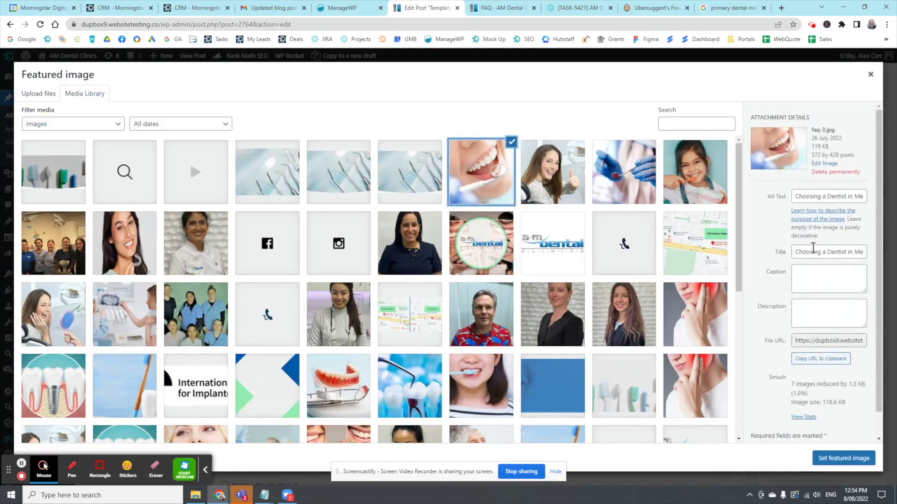
drag(795, 252, 859, 265)
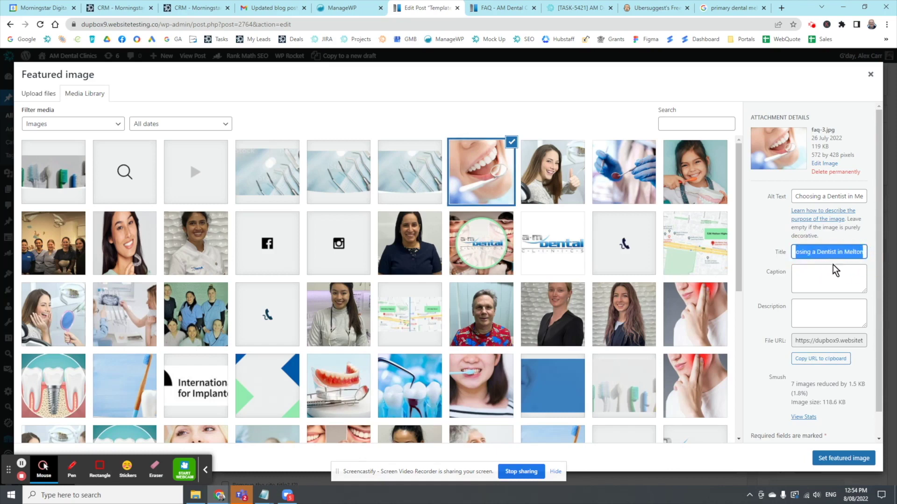
drag(792, 200, 883, 202)
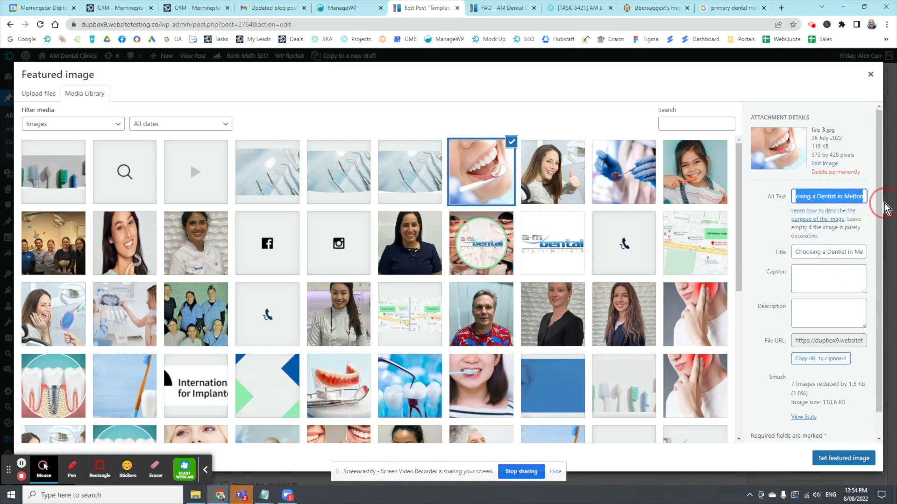
click(764, 245)
click(823, 459)
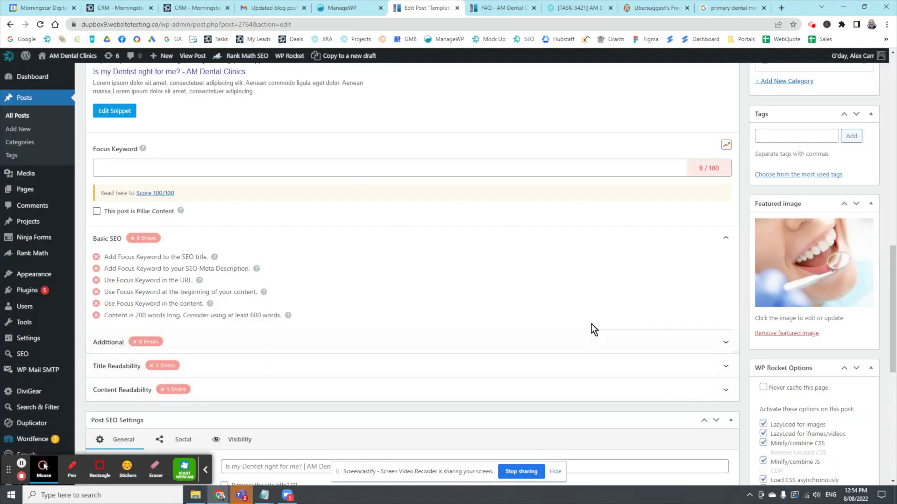
Step: Check the live FAQ page, then select the records-transfer sentence in CONTENT CREATION - BLOG.docx
scroll(591, 324, down, 5)
scroll(587, 315, down, 1)
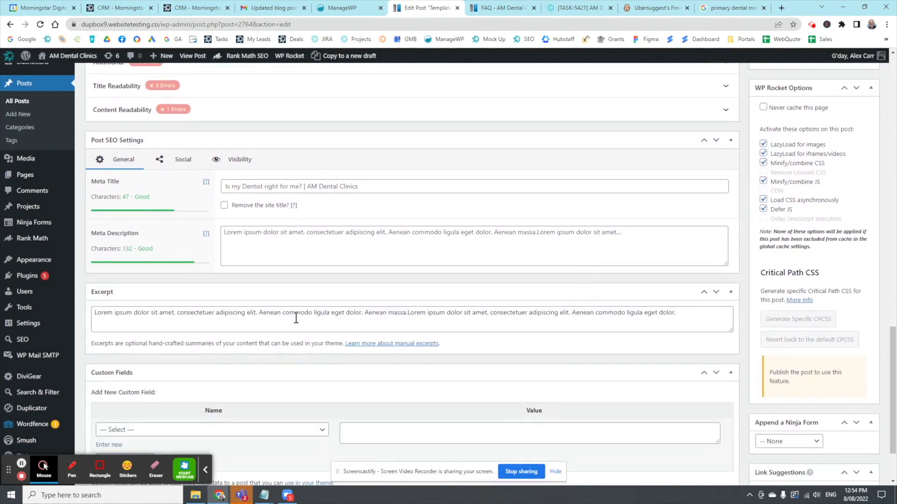
click(502, 8)
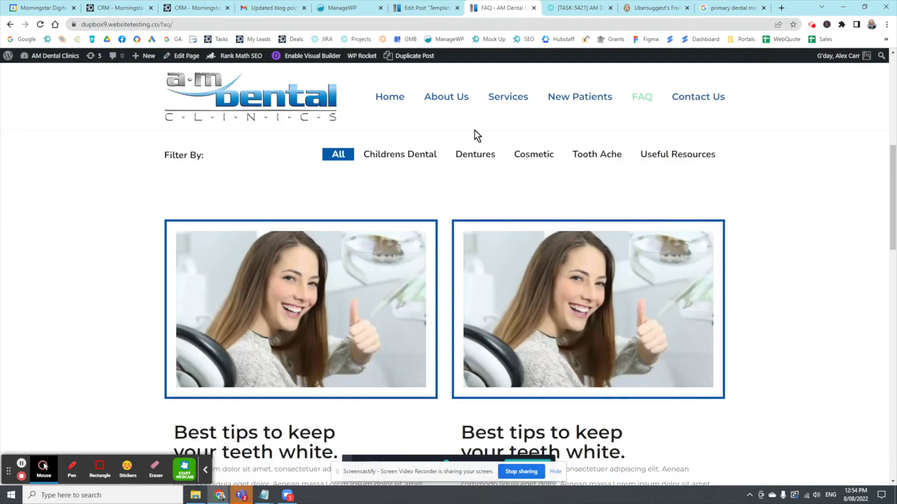
scroll(272, 416, down, 3)
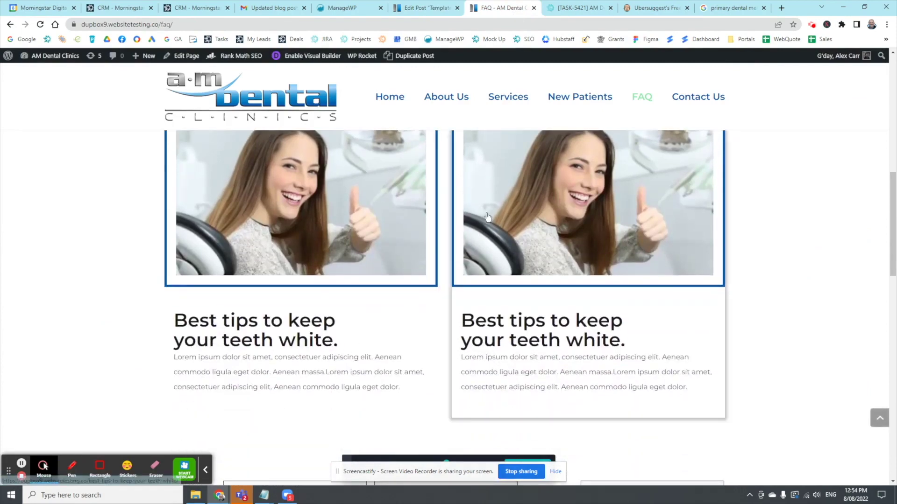
click(286, 9)
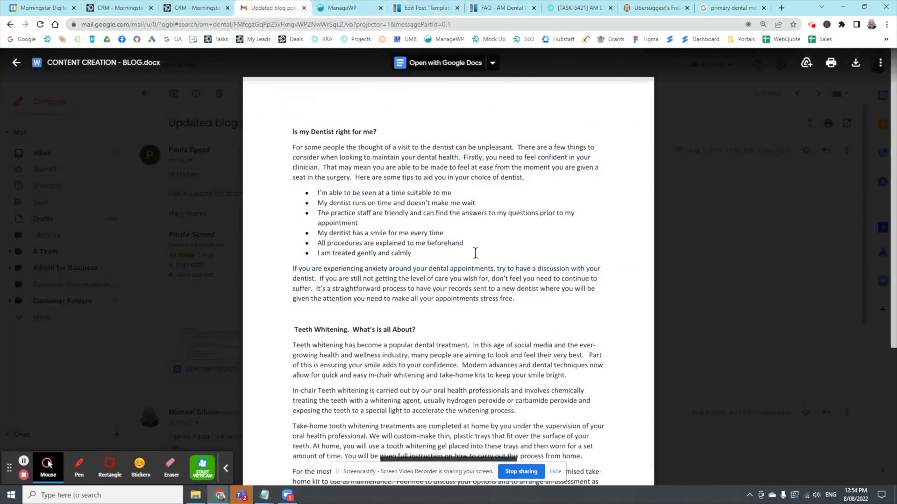
drag(293, 266, 517, 300)
key(ctrl+c)
click(371, 282)
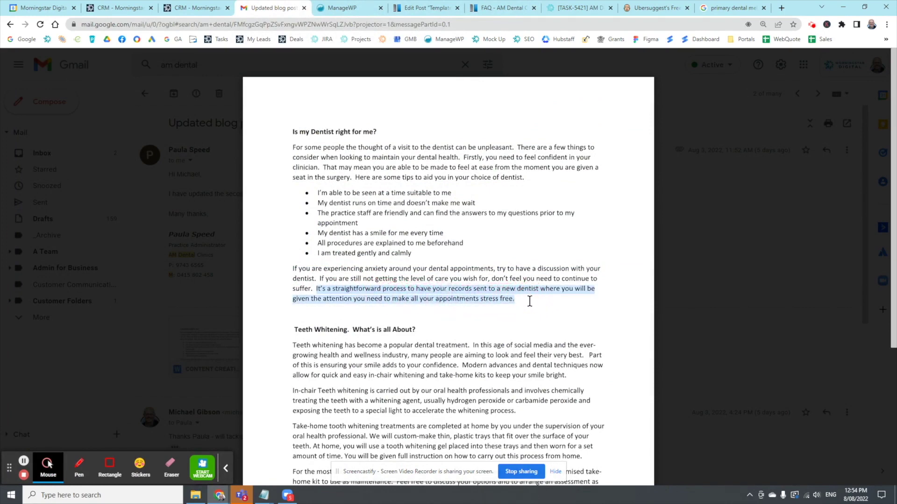
Step: Replace the placeholder excerpt with the pasted sentence about sending records to a new dentist
click(421, 9)
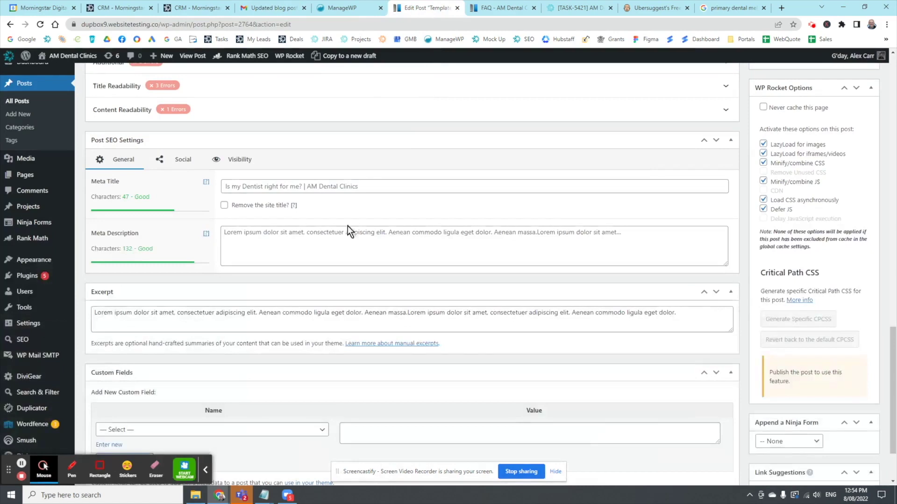
drag(682, 316, 88, 319)
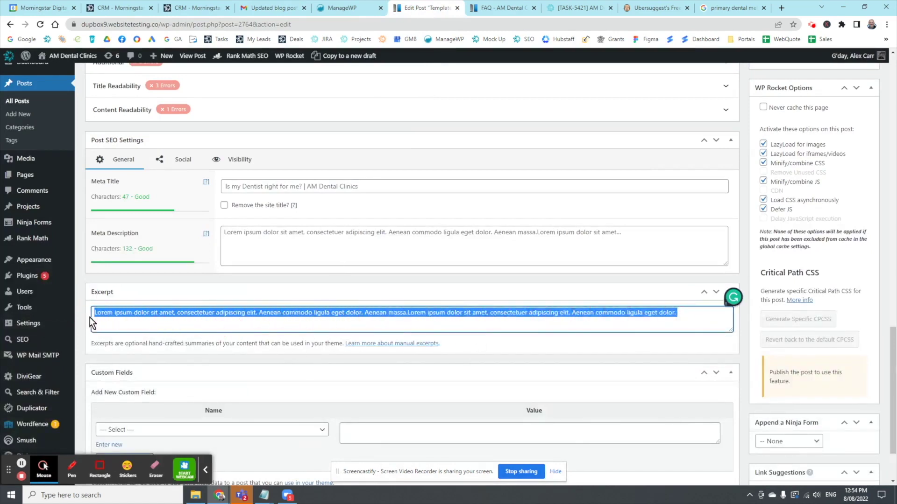
key(ctrl+v)
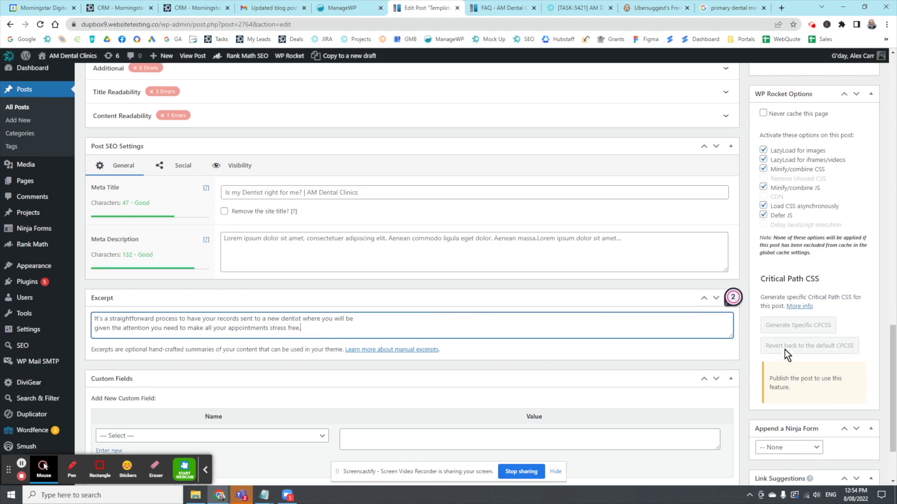
Step: Save the draft, publish the post, and view the live site's FAQ page
scroll(785, 351, up, 6)
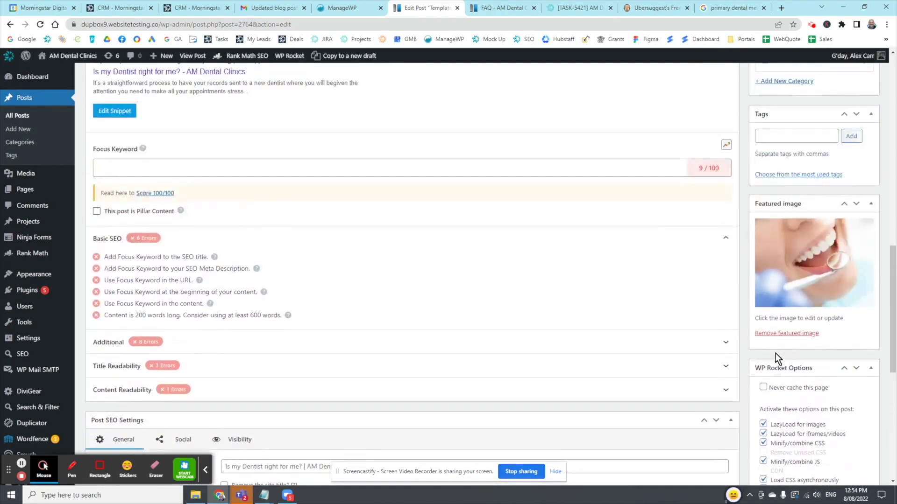
scroll(776, 353, up, 5)
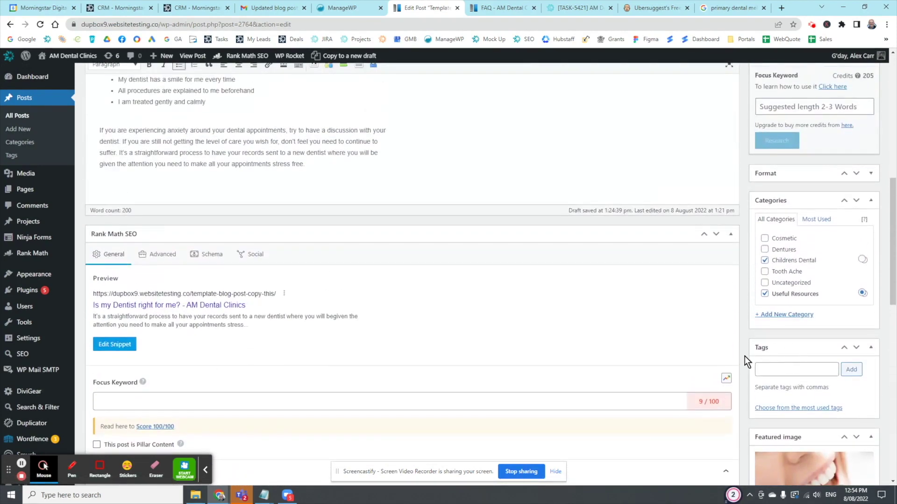
scroll(748, 352, up, 6)
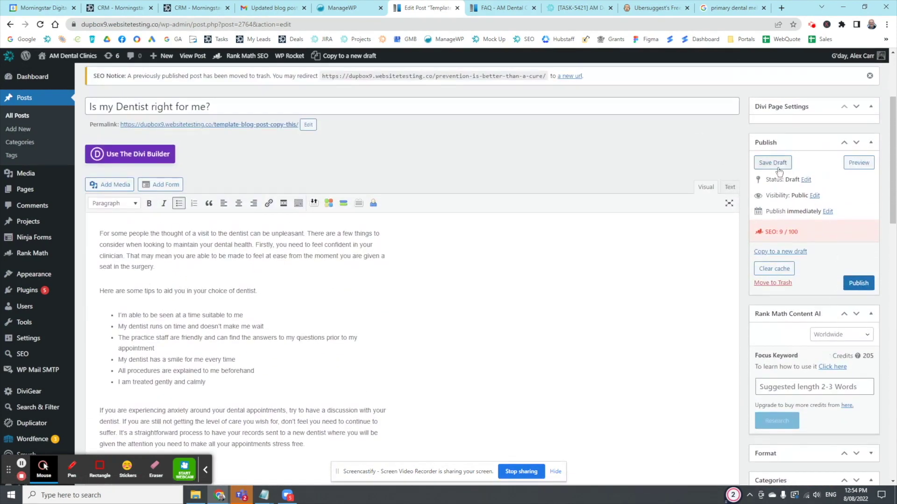
click(780, 164)
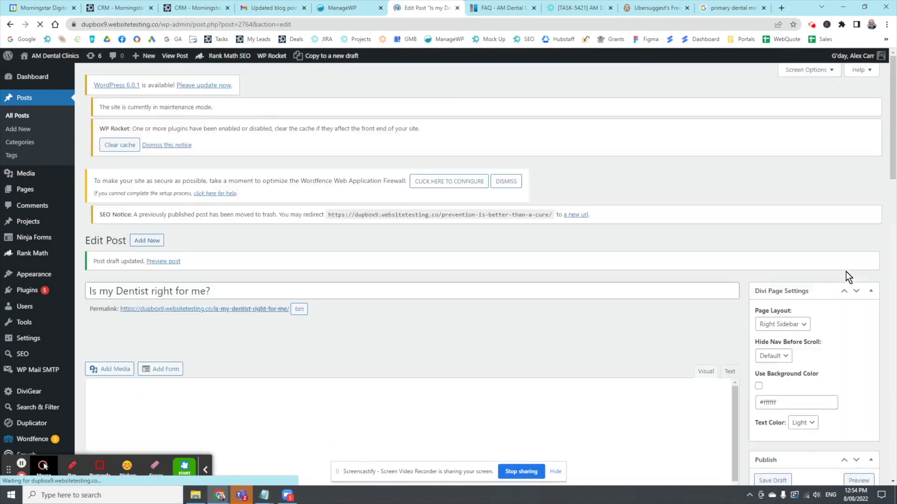
click(869, 428)
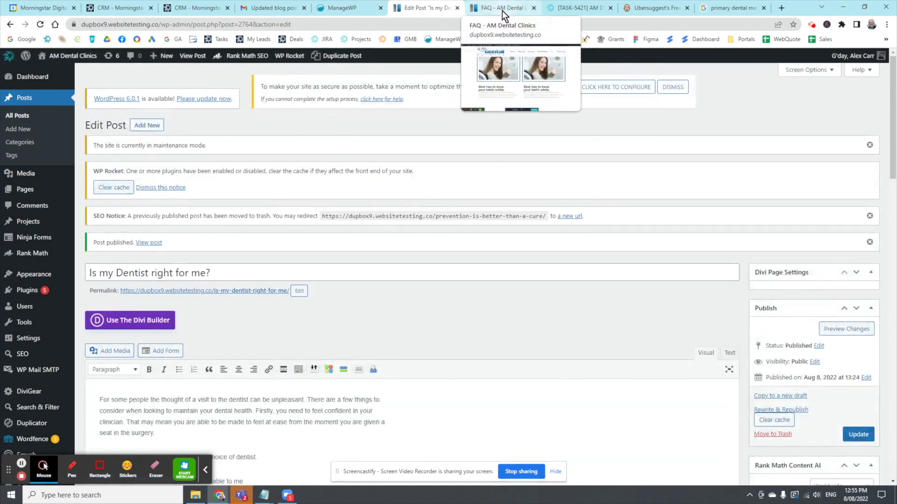
click(502, 10)
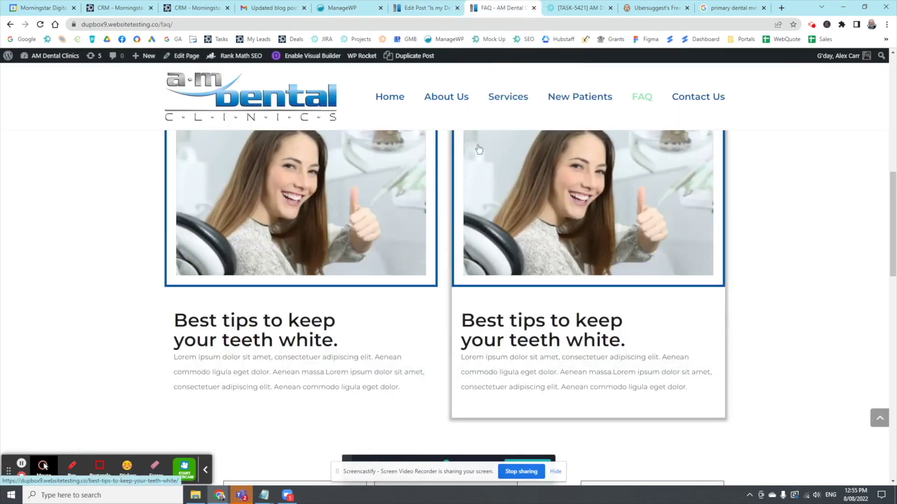
Step: Reload the FAQ page, locate the 'Is my Dentist right for me?' card with its excerpt, and open it
key(F5)
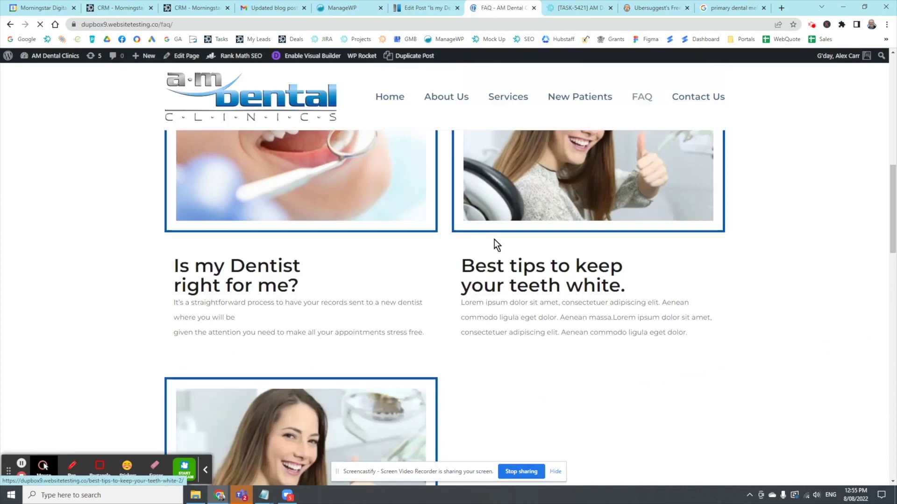
scroll(399, 288, up, 5)
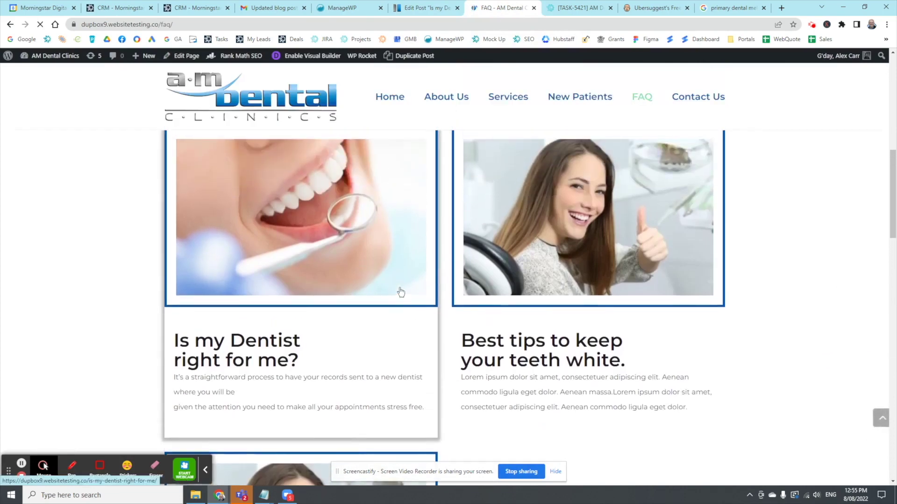
scroll(417, 287, down, 5)
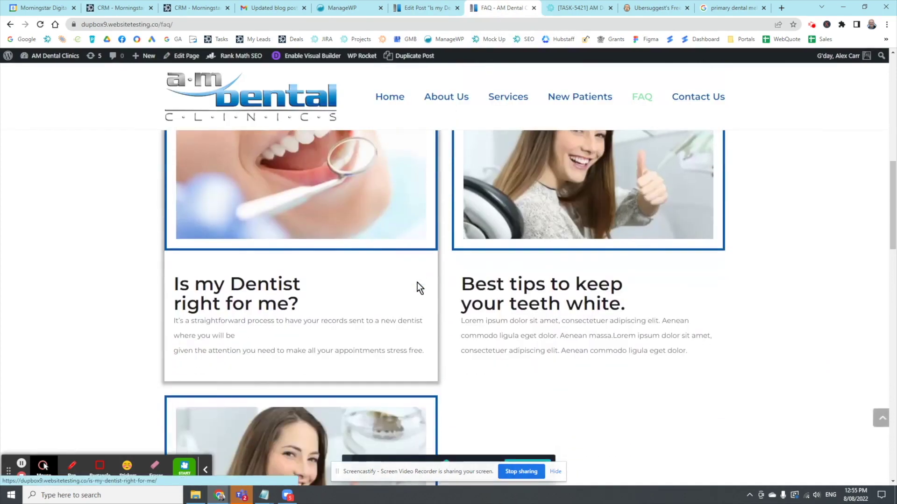
scroll(391, 246, up, 2)
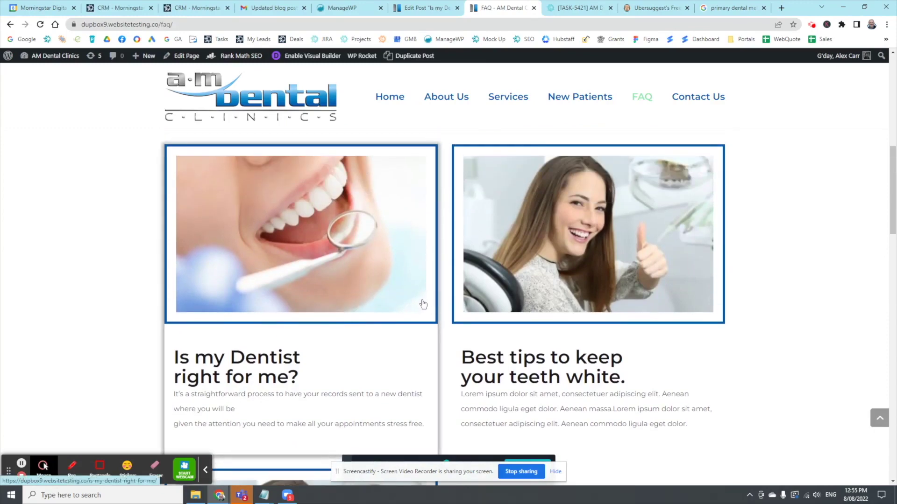
scroll(422, 304, down, 3)
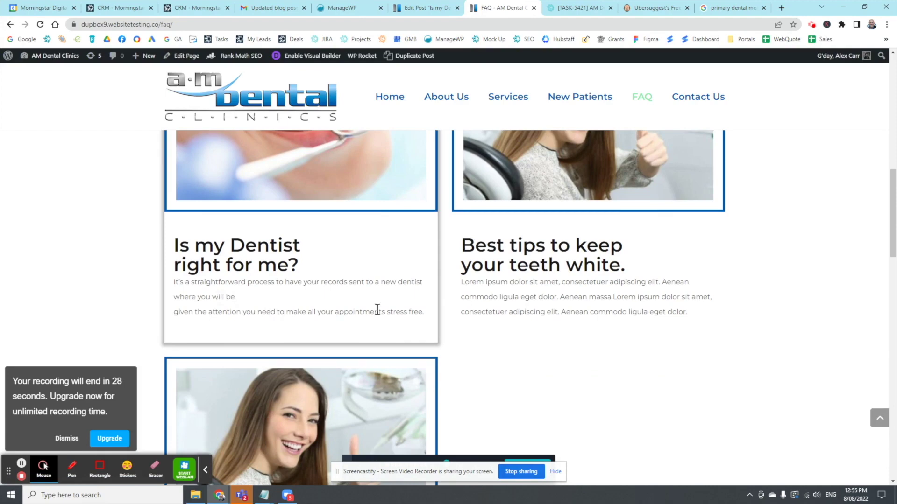
scroll(460, 315, down, 2)
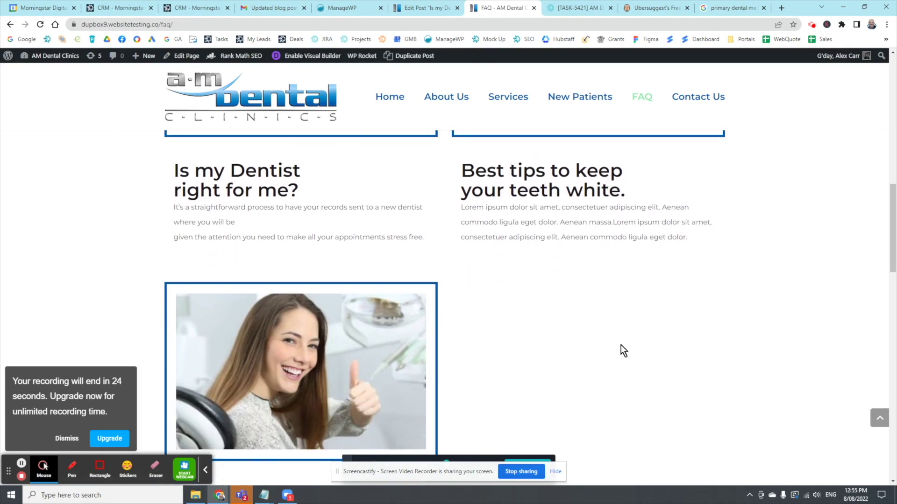
click(247, 191)
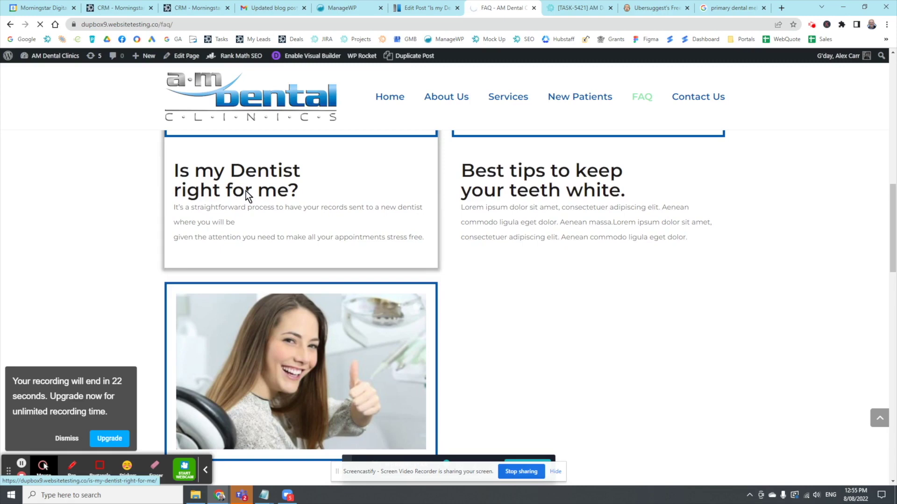
Step: Scroll down the live 'Is my Dentist right for me?' article to its bulleted tips
scroll(829, 358, down, 5)
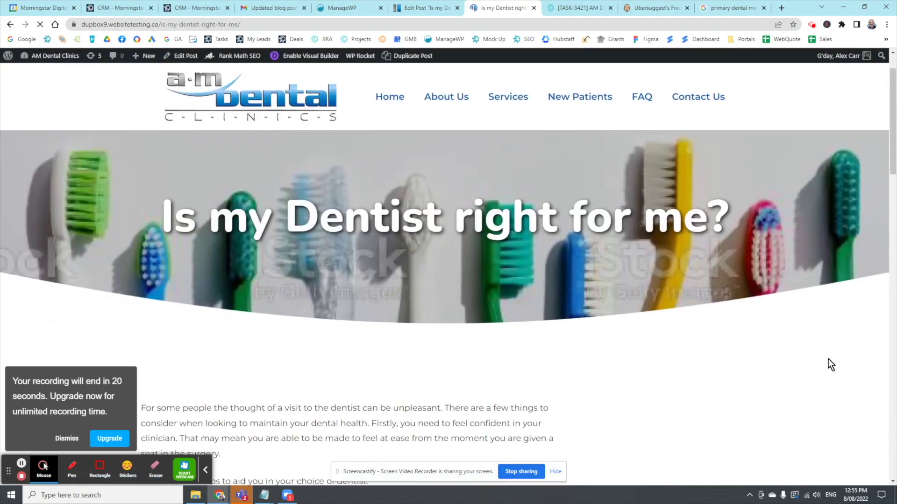
scroll(829, 355, down, 8)
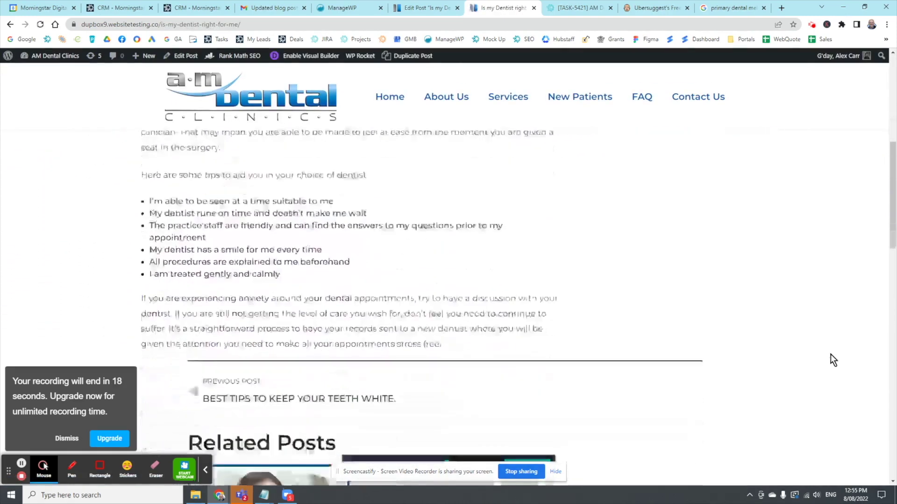